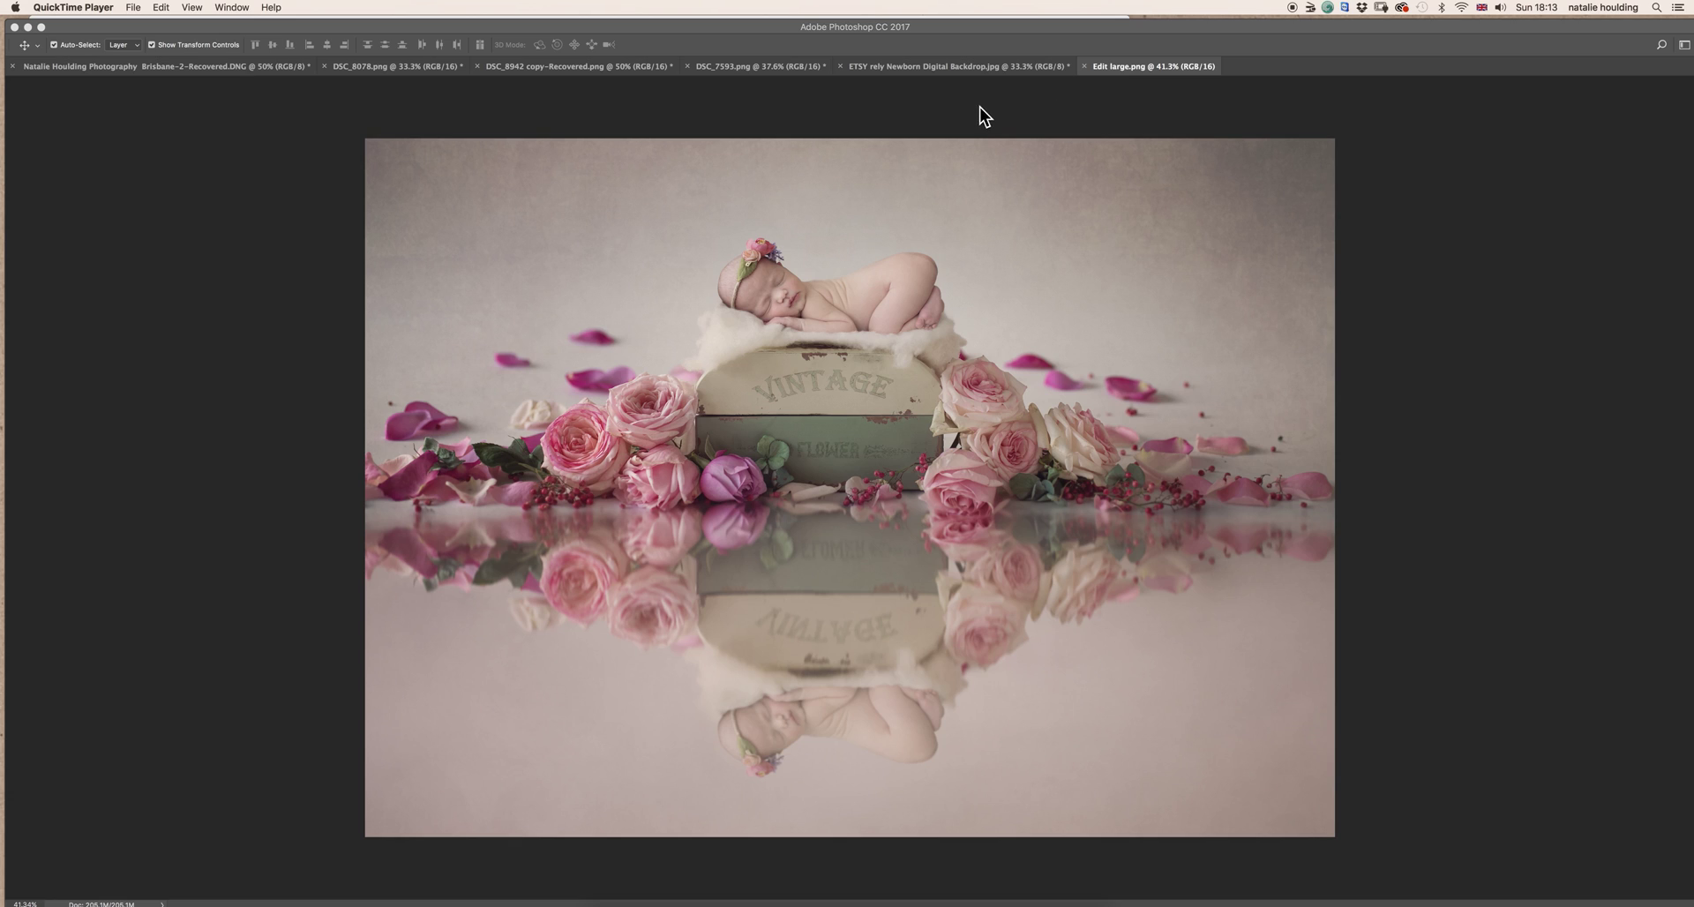
- Bring Photoshop forward and show the ETSY rely Newborn Digital Backdrop.jpg document without the baby
click(986, 69)
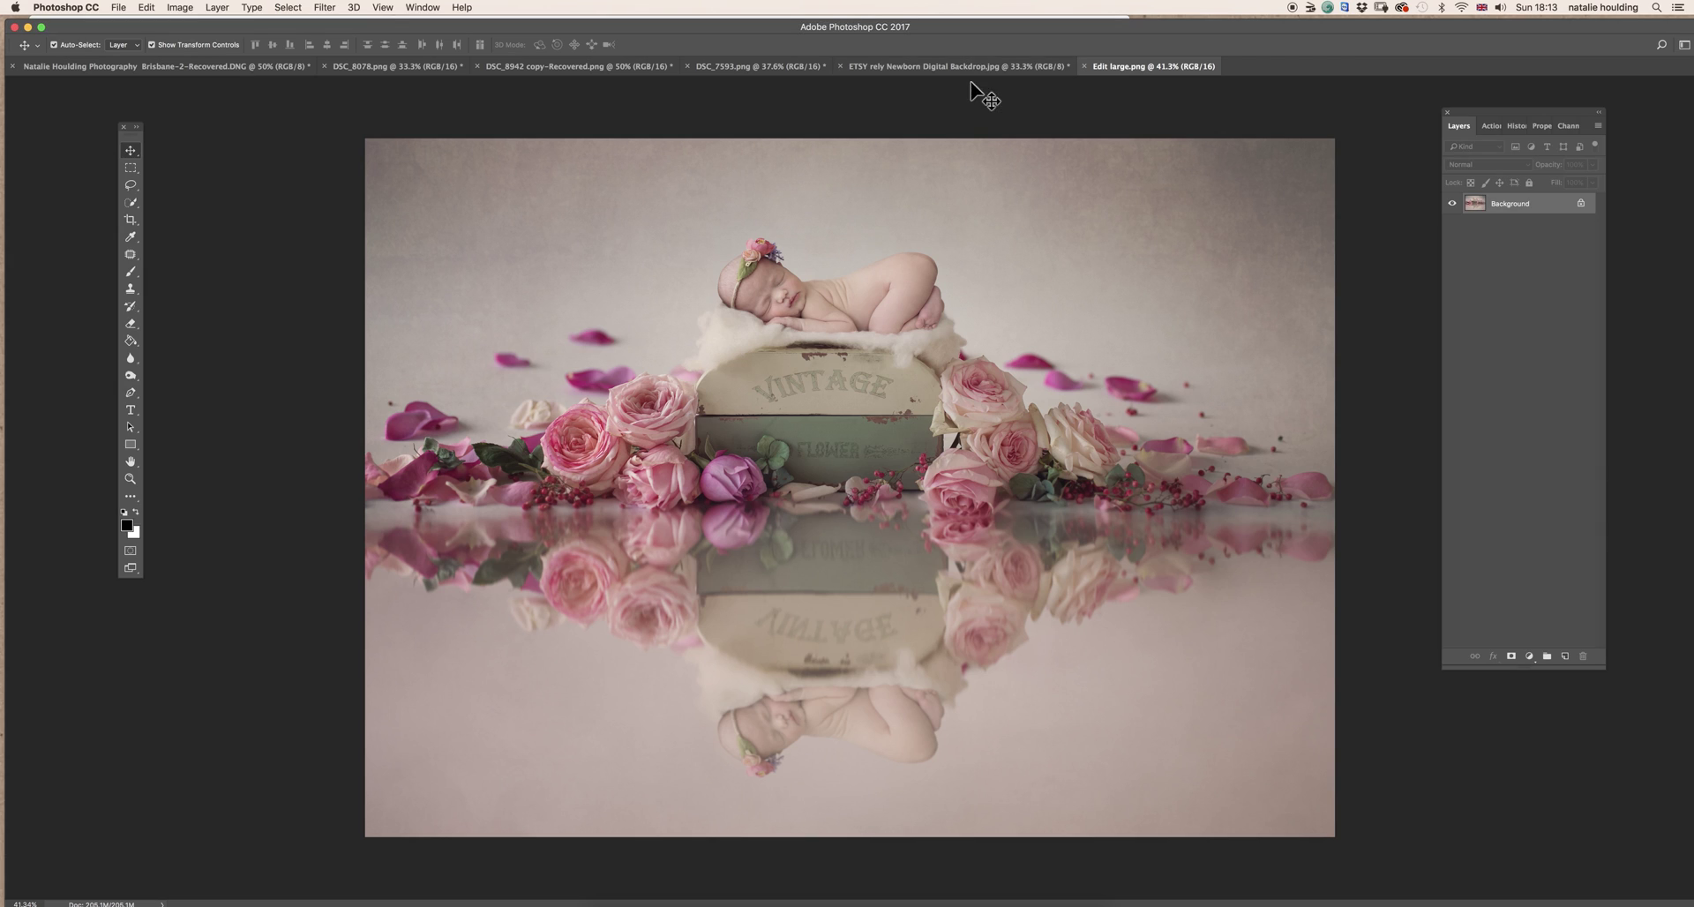
click(978, 65)
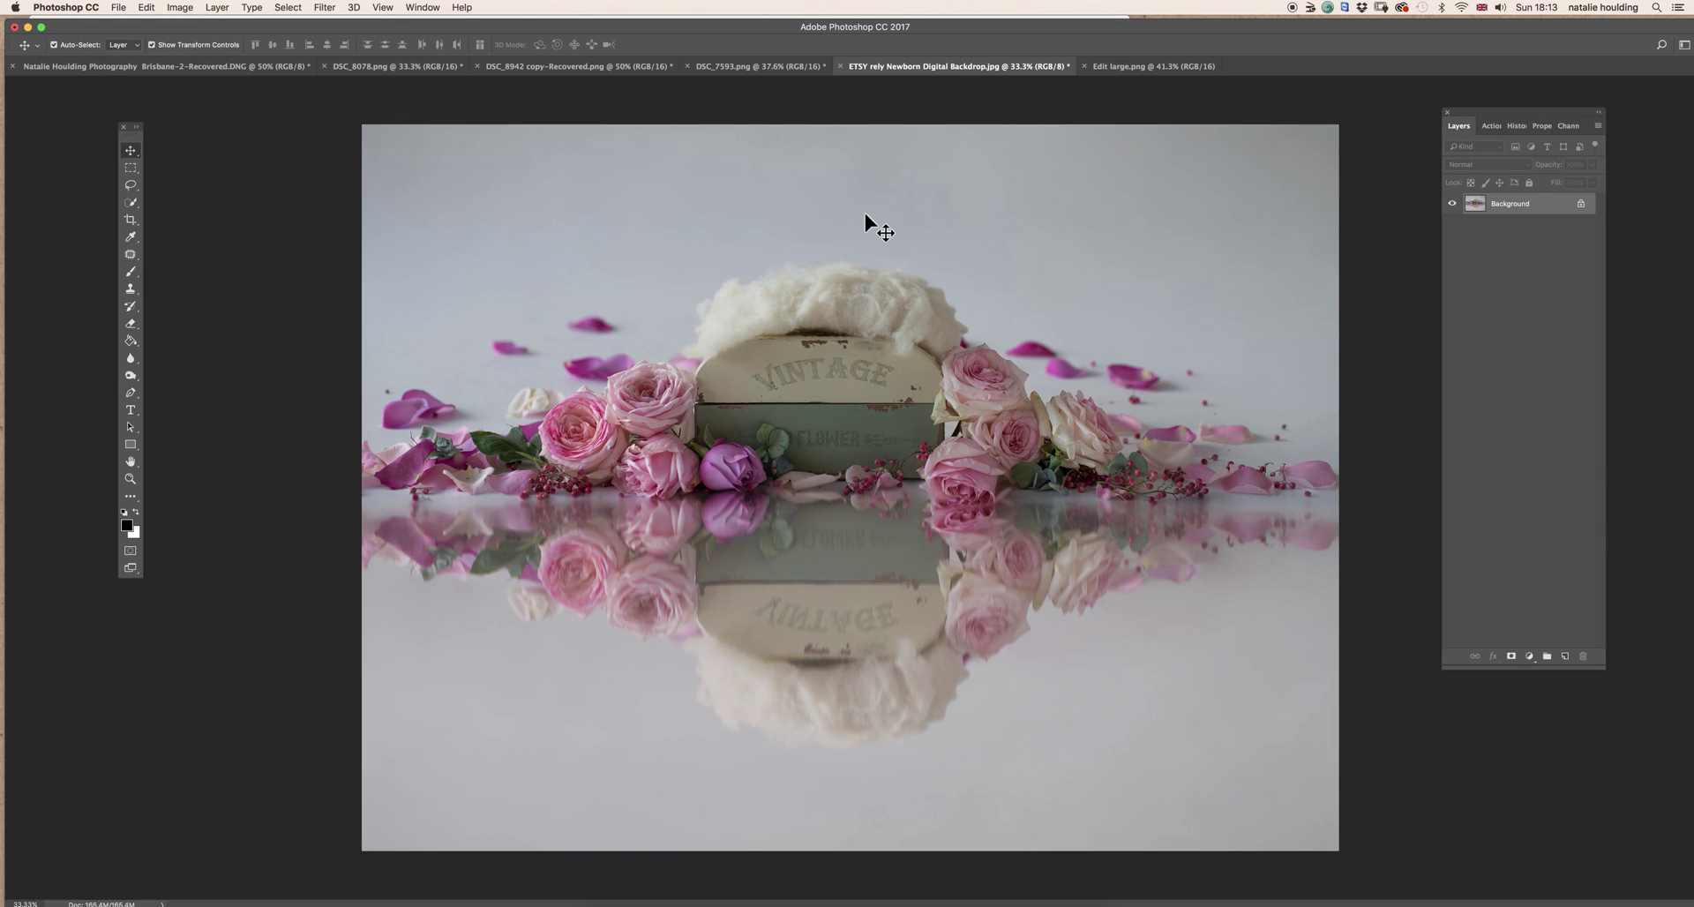
- In DSC_7593.png, scale the selected baby and blanket down to about 48% and commit
click(739, 67)
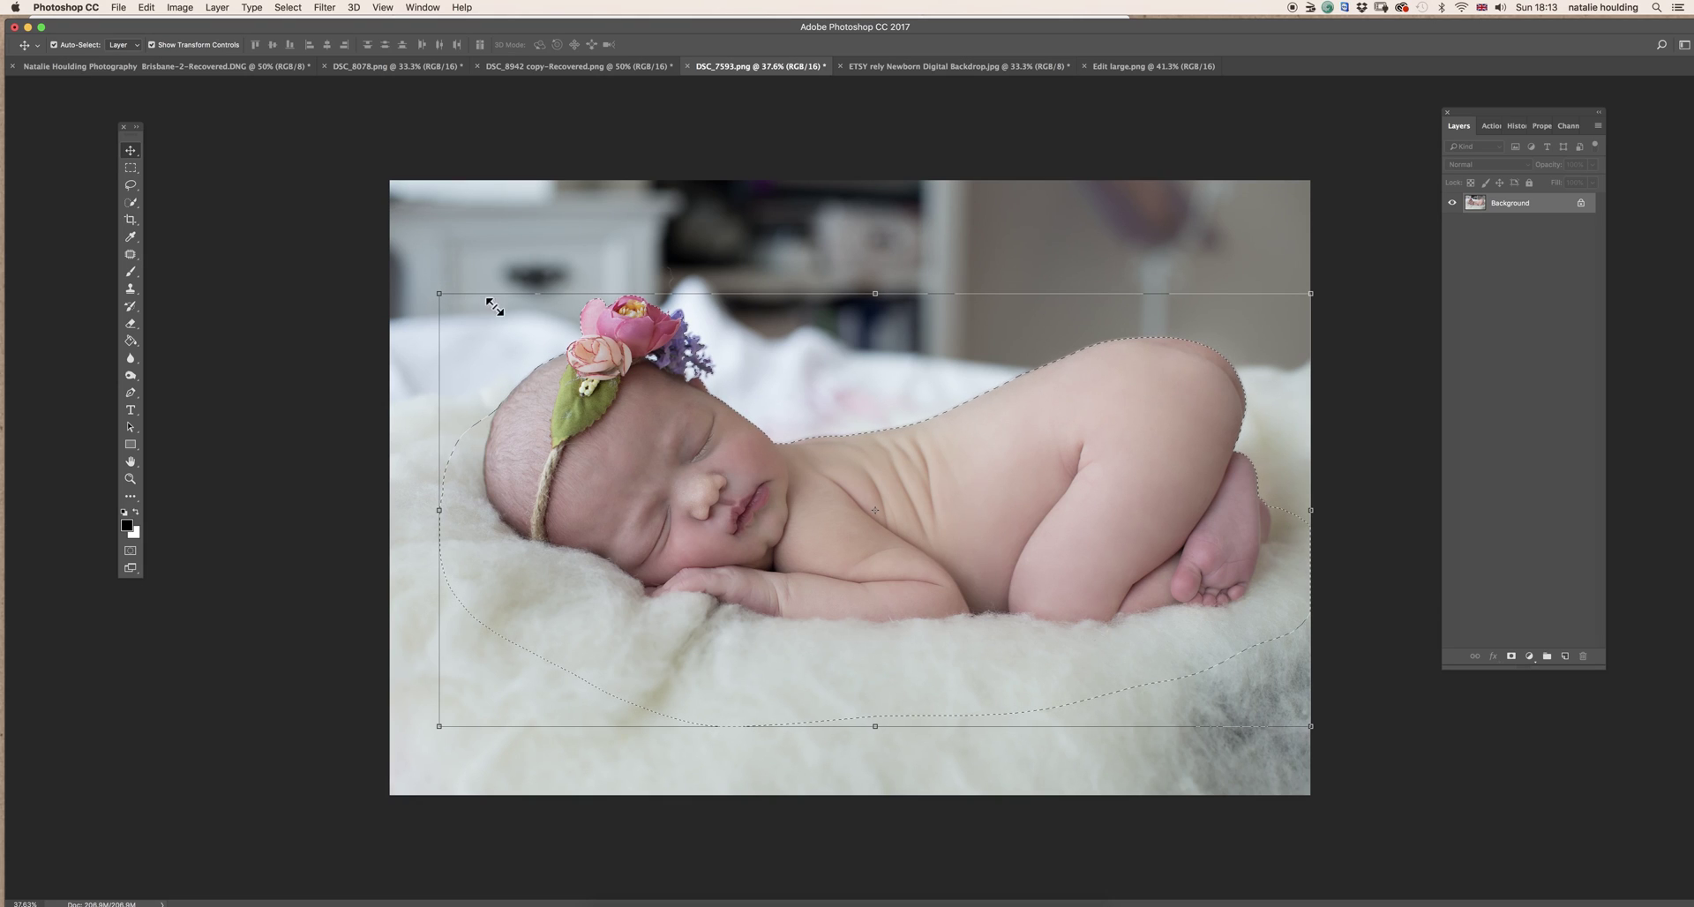
key(super+t)
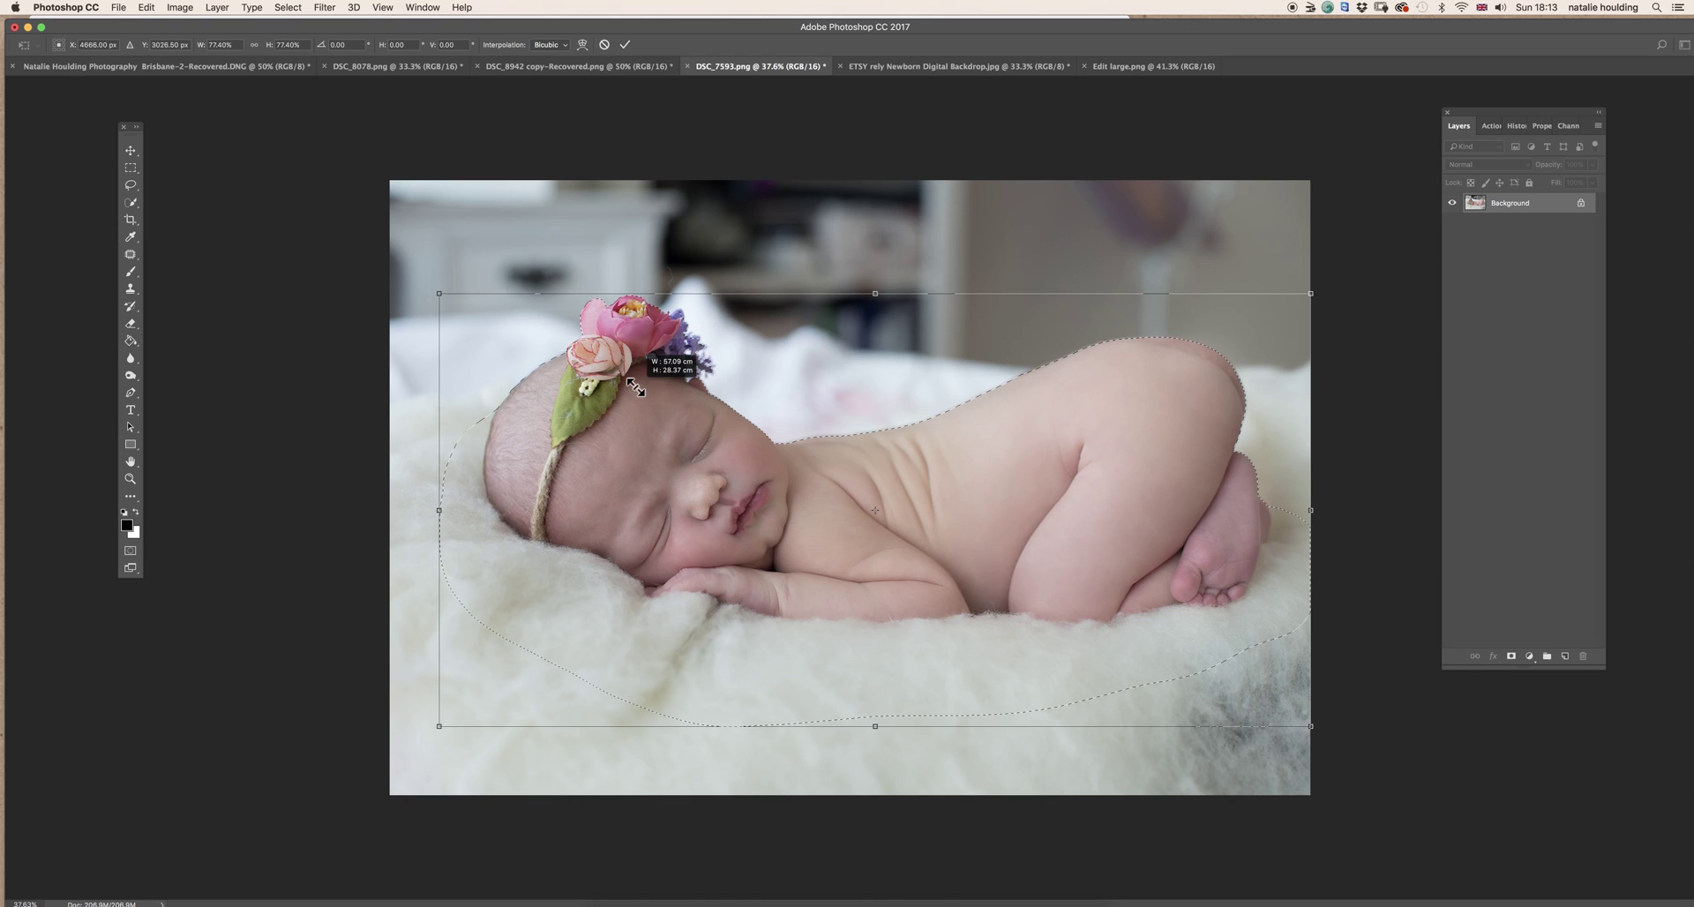
drag(635, 387, 873, 550)
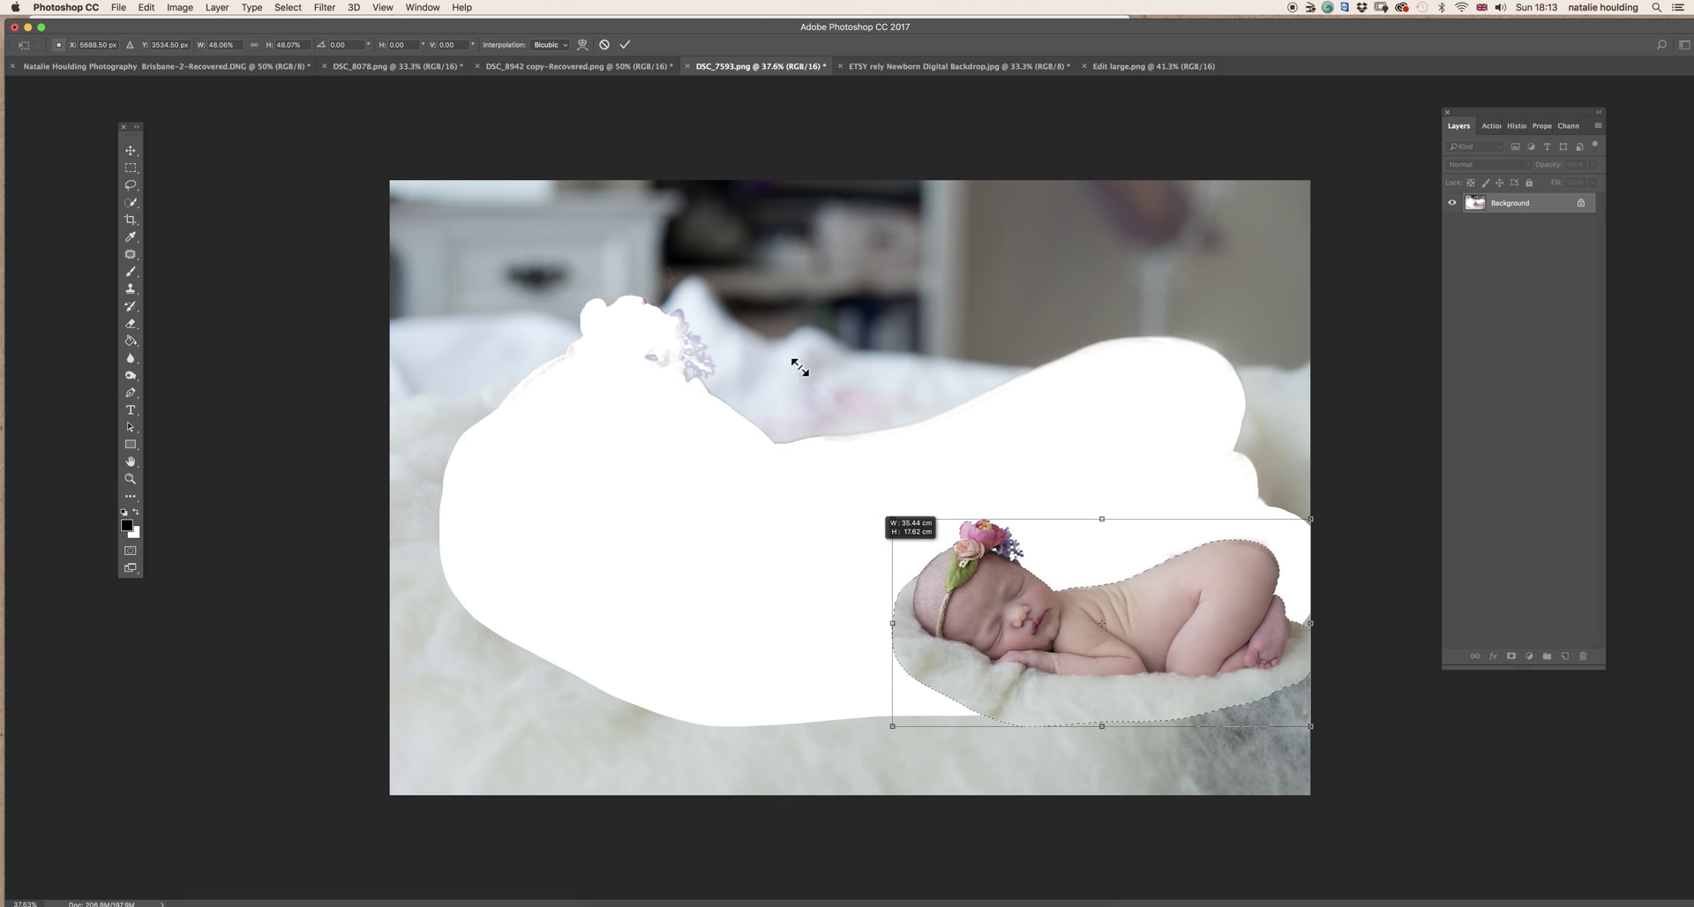
click(625, 46)
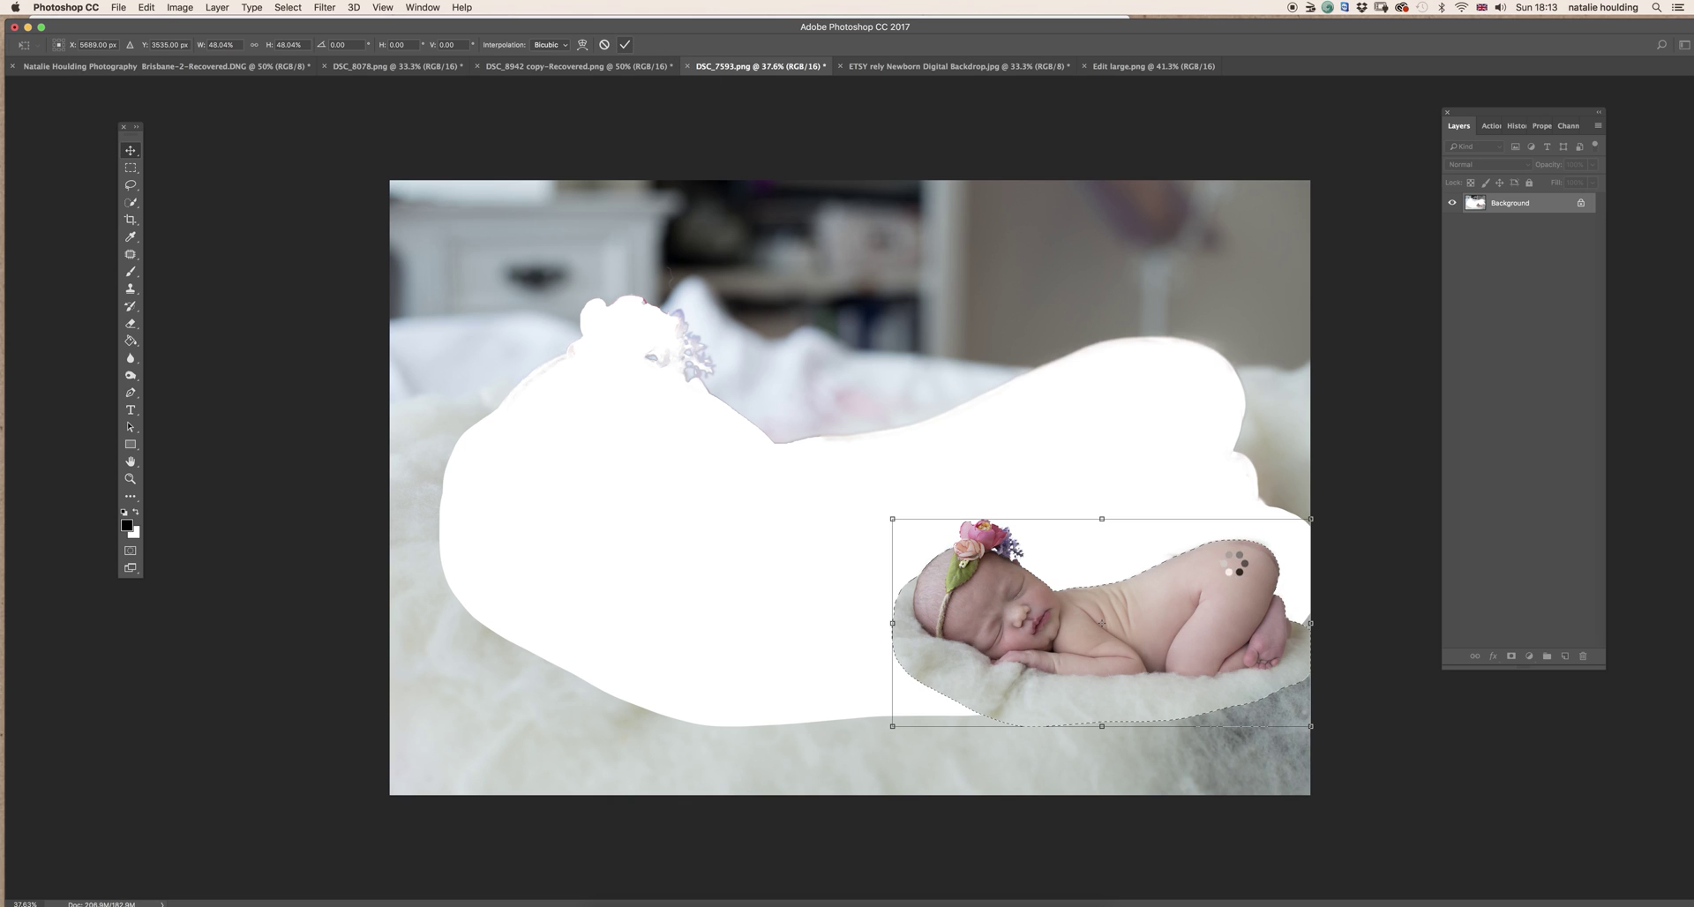
- Drop the baby onto the backdrop as Layer 1, shrinking and positioning it atop the crate
drag(1235, 566, 970, 99)
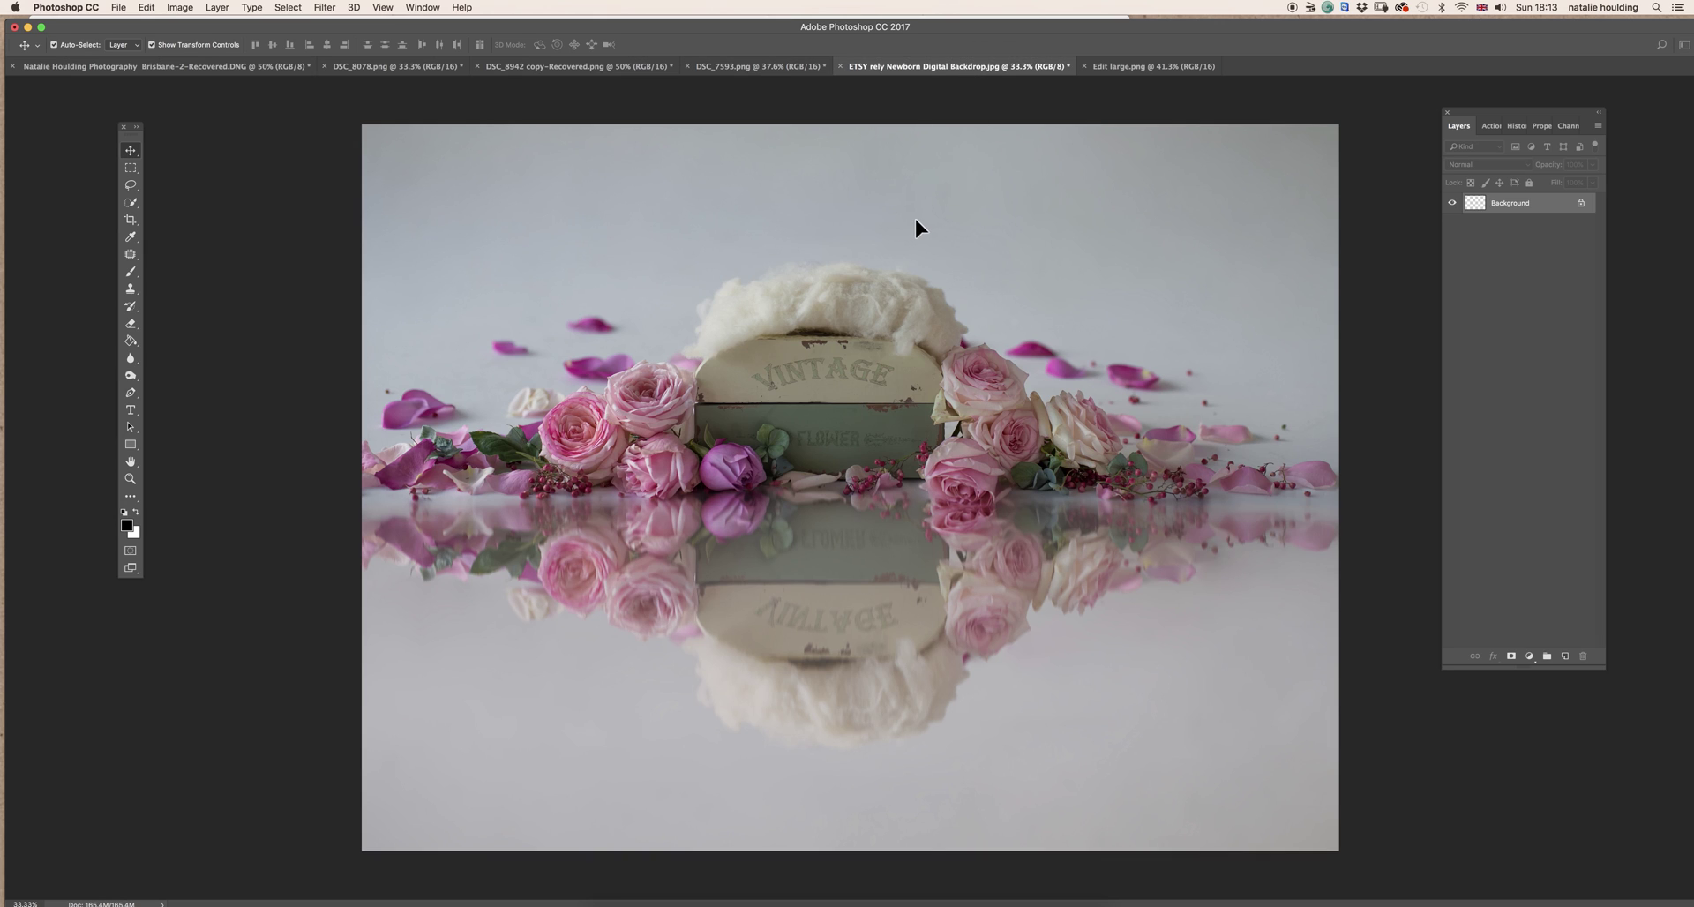
drag(918, 221, 914, 242)
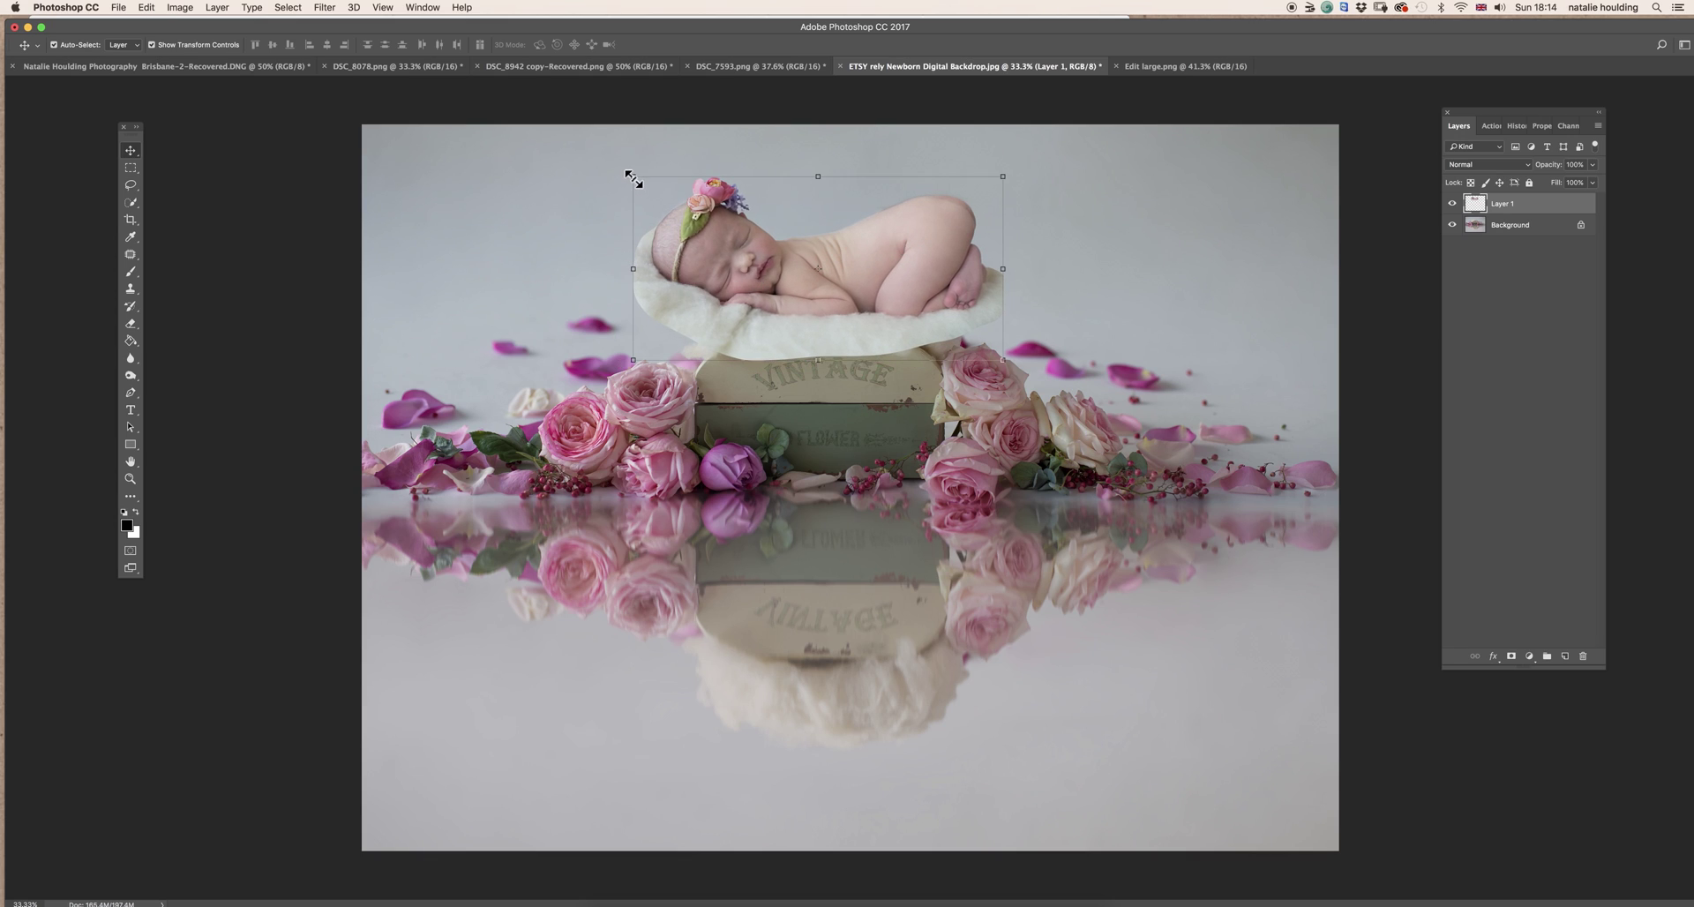
drag(632, 177, 736, 234)
drag(950, 263, 909, 240)
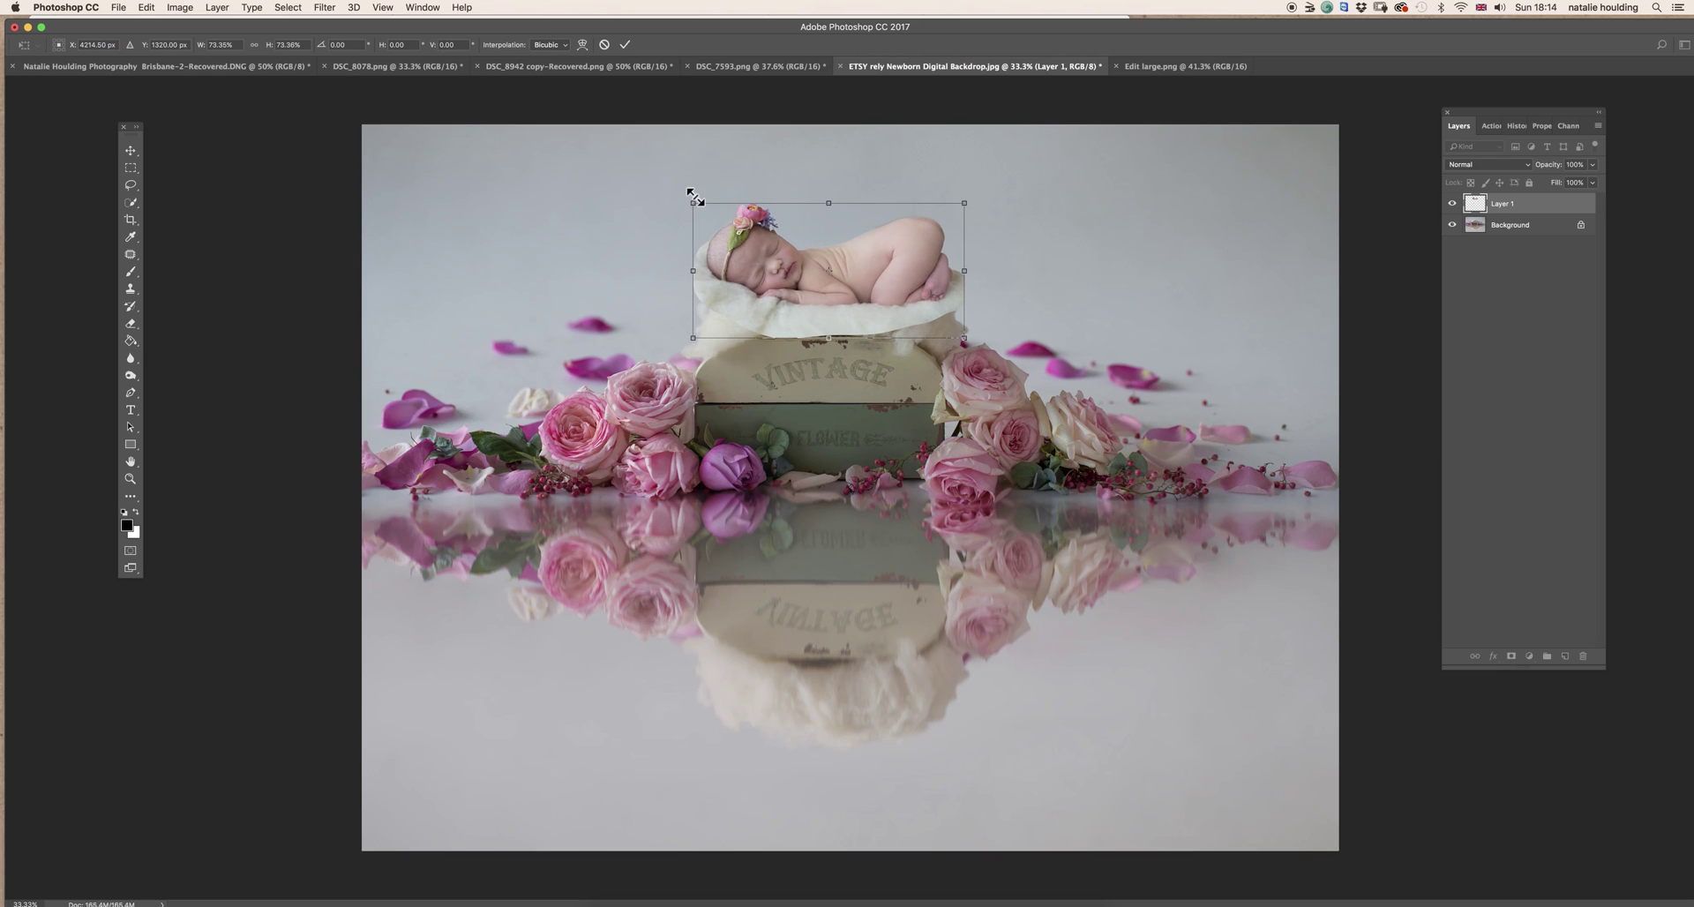
drag(693, 200, 717, 215)
drag(854, 258, 849, 267)
drag(710, 229, 717, 231)
drag(912, 268, 912, 266)
click(625, 44)
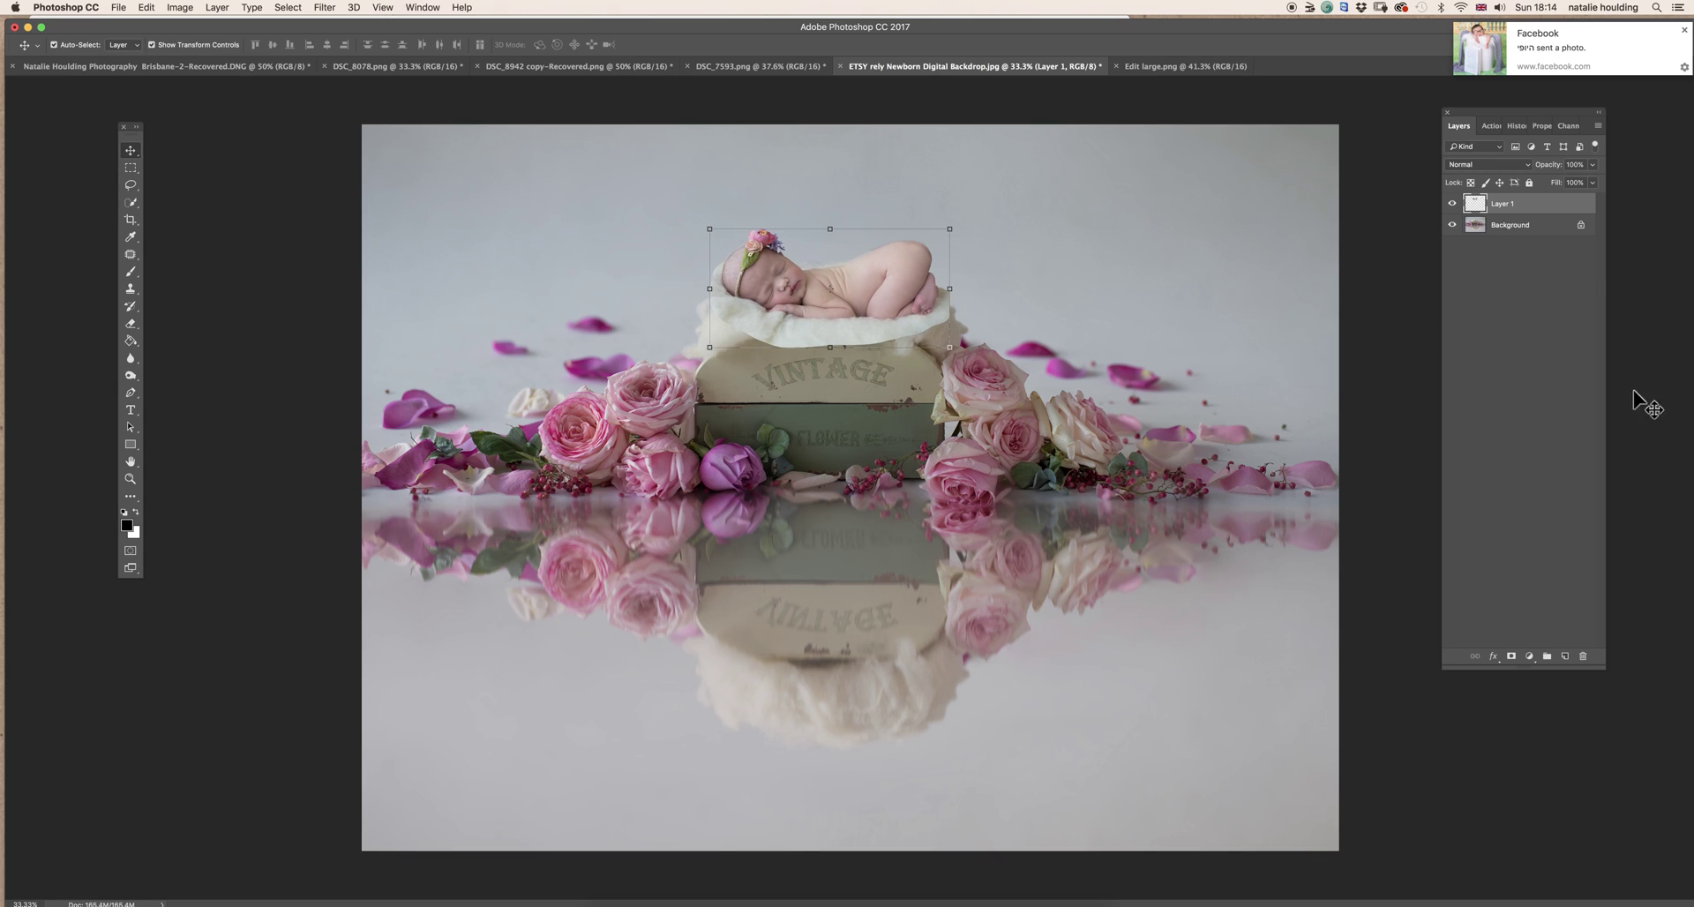
- Add a layer mask to Layer 1 and paint black at 100% opacity near the baby's head
click(1511, 657)
click(131, 271)
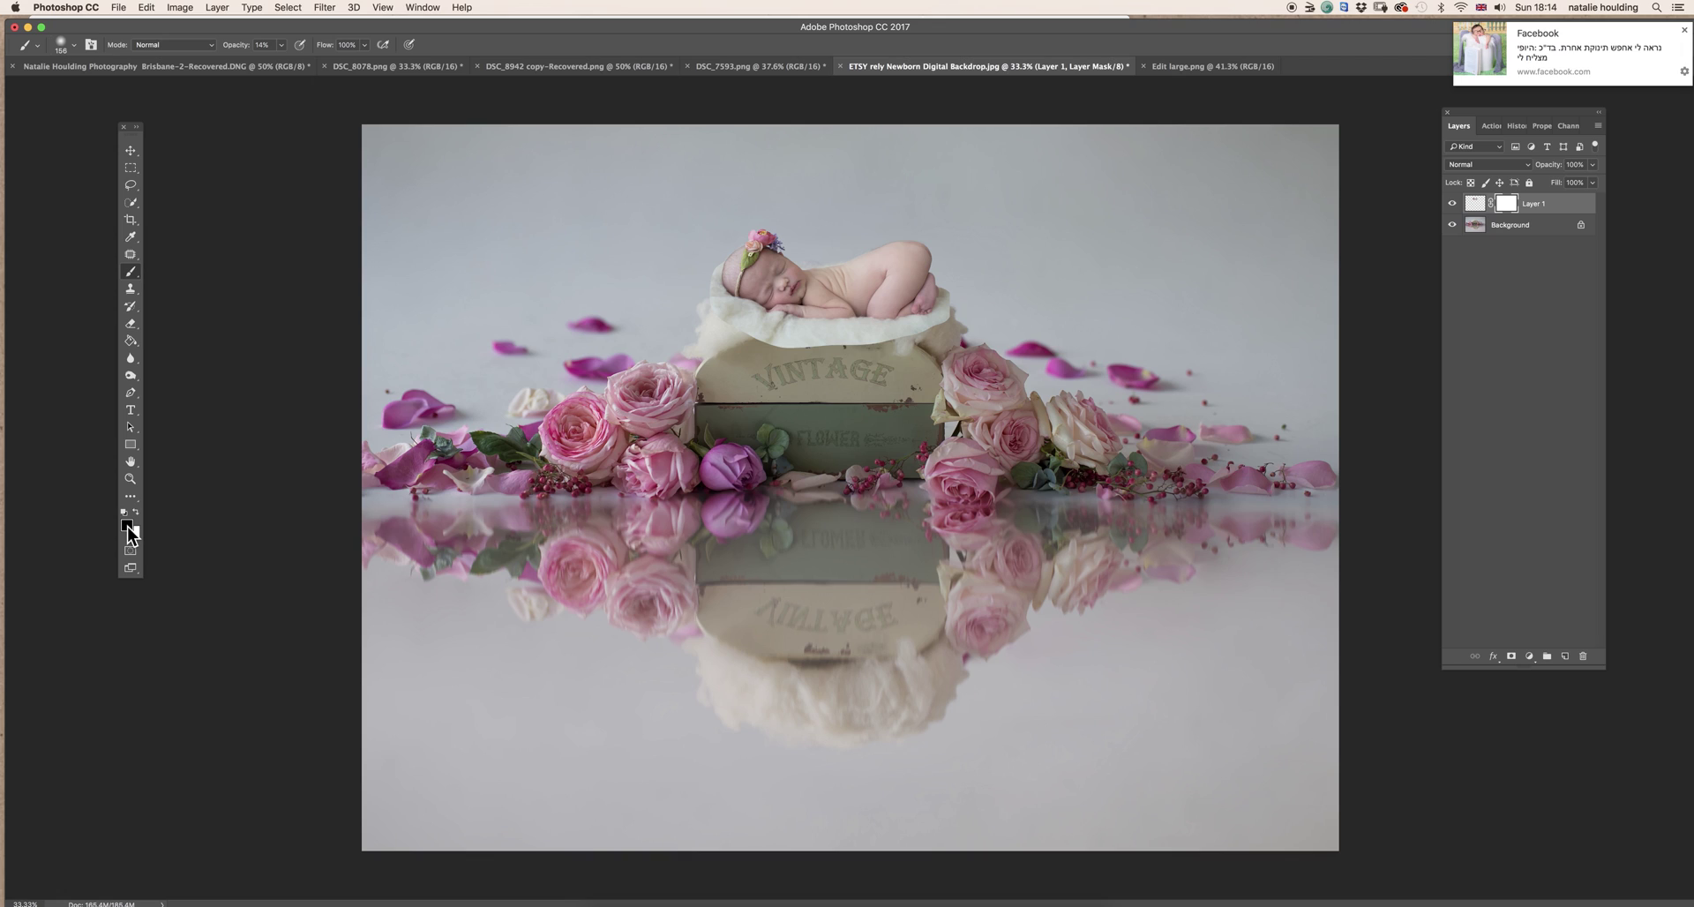
click(282, 44)
drag(281, 60, 368, 51)
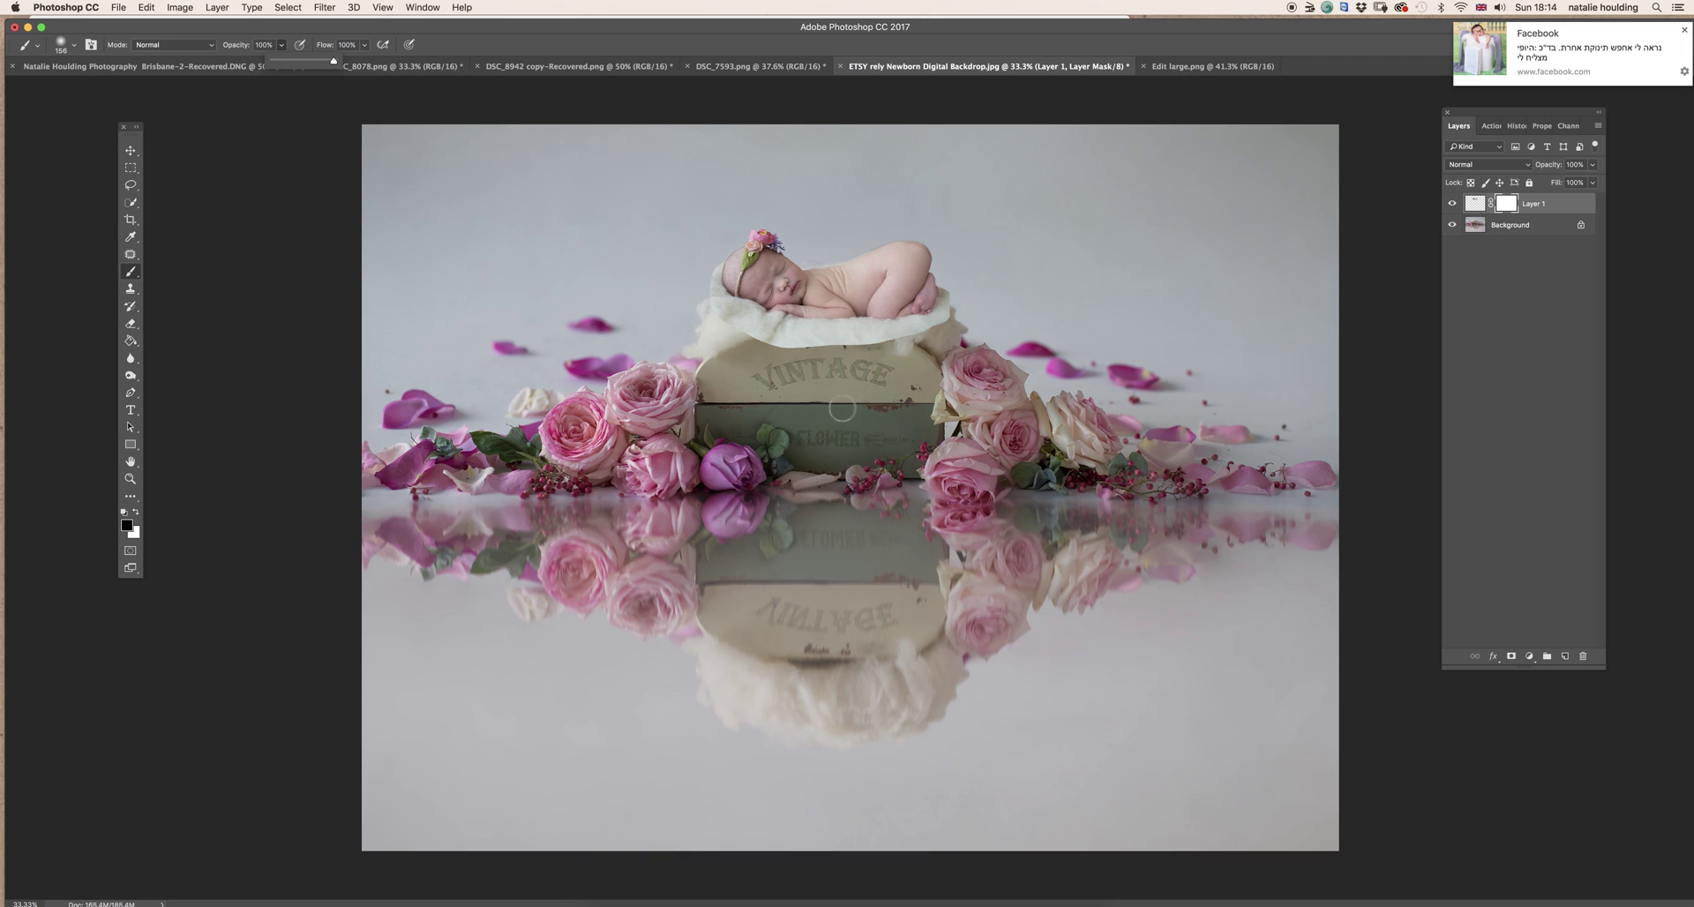
click(706, 256)
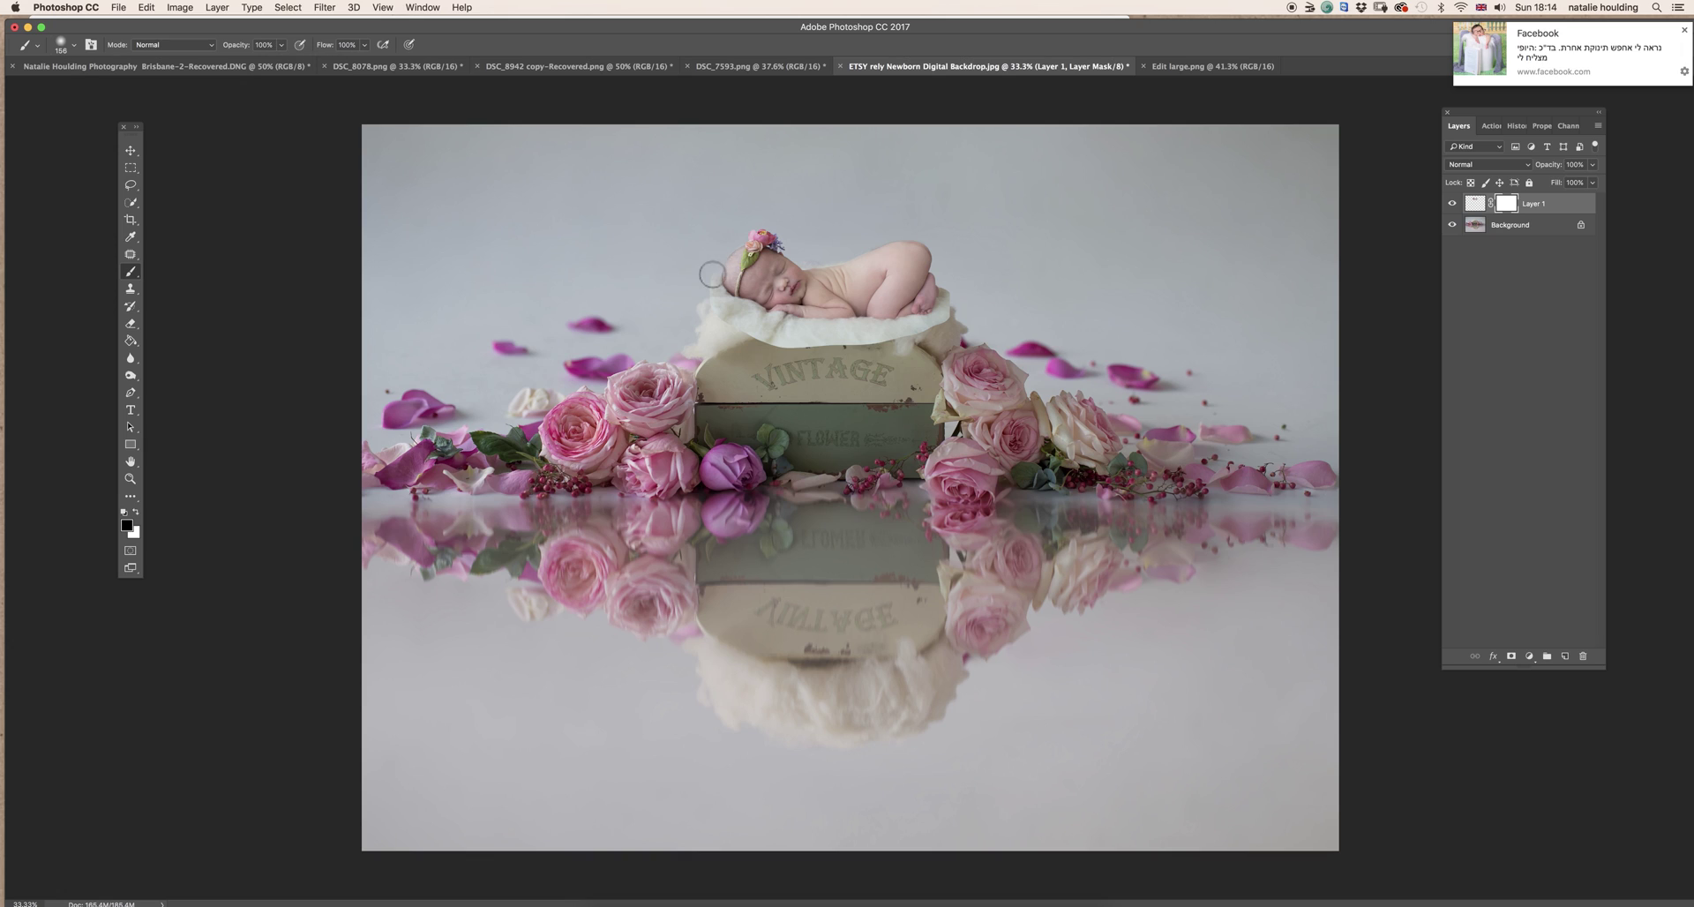
drag(712, 280, 706, 305)
- At 100% brush opacity, mask out the blanket fringe overhanging the crate top
click(281, 44)
click(235, 61)
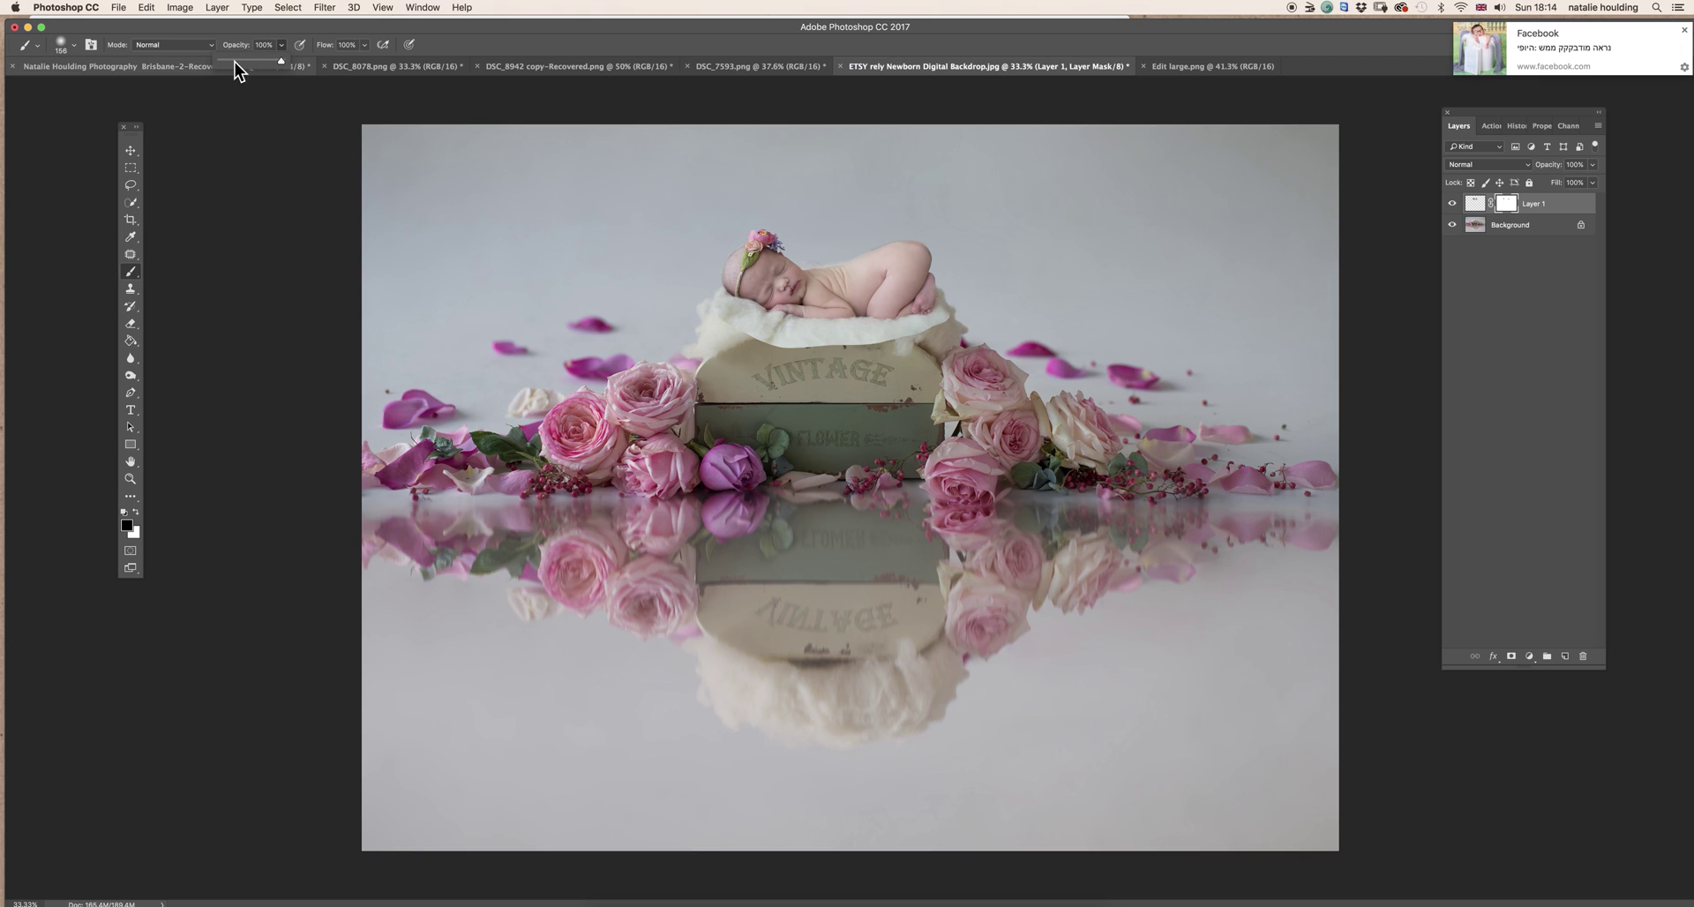
click(723, 318)
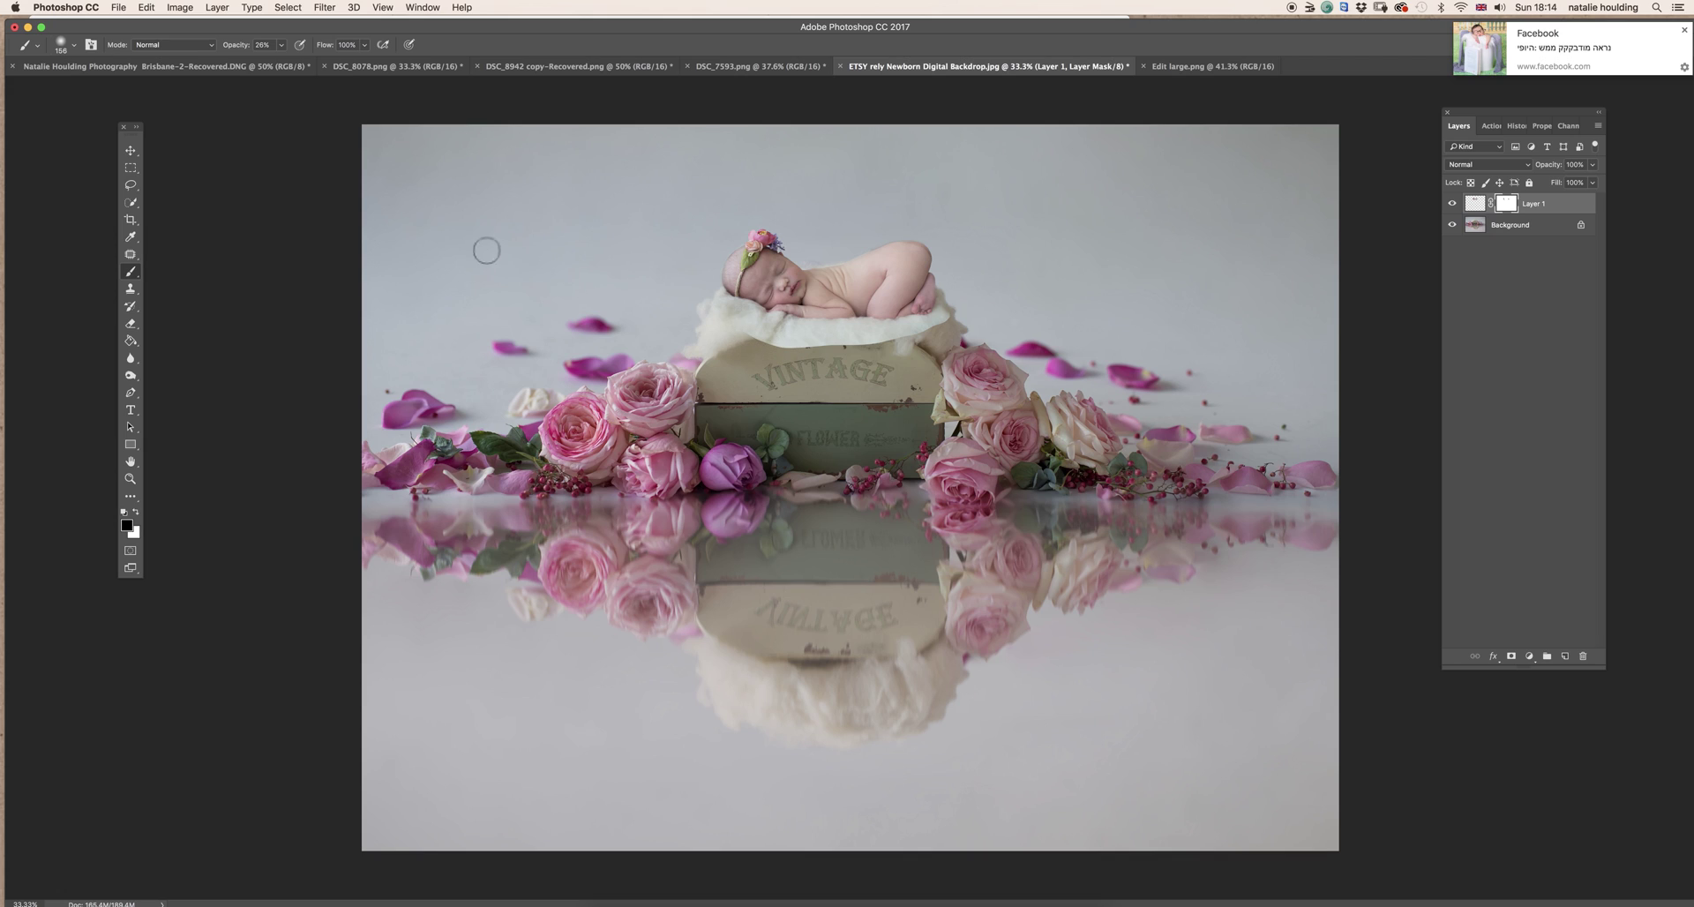
drag(281, 60, 395, 69)
click(721, 320)
mouse_move(763, 341)
mouse_down()
mouse_move(913, 345)
mouse_move(953, 327)
mouse_move(881, 348)
mouse_up()
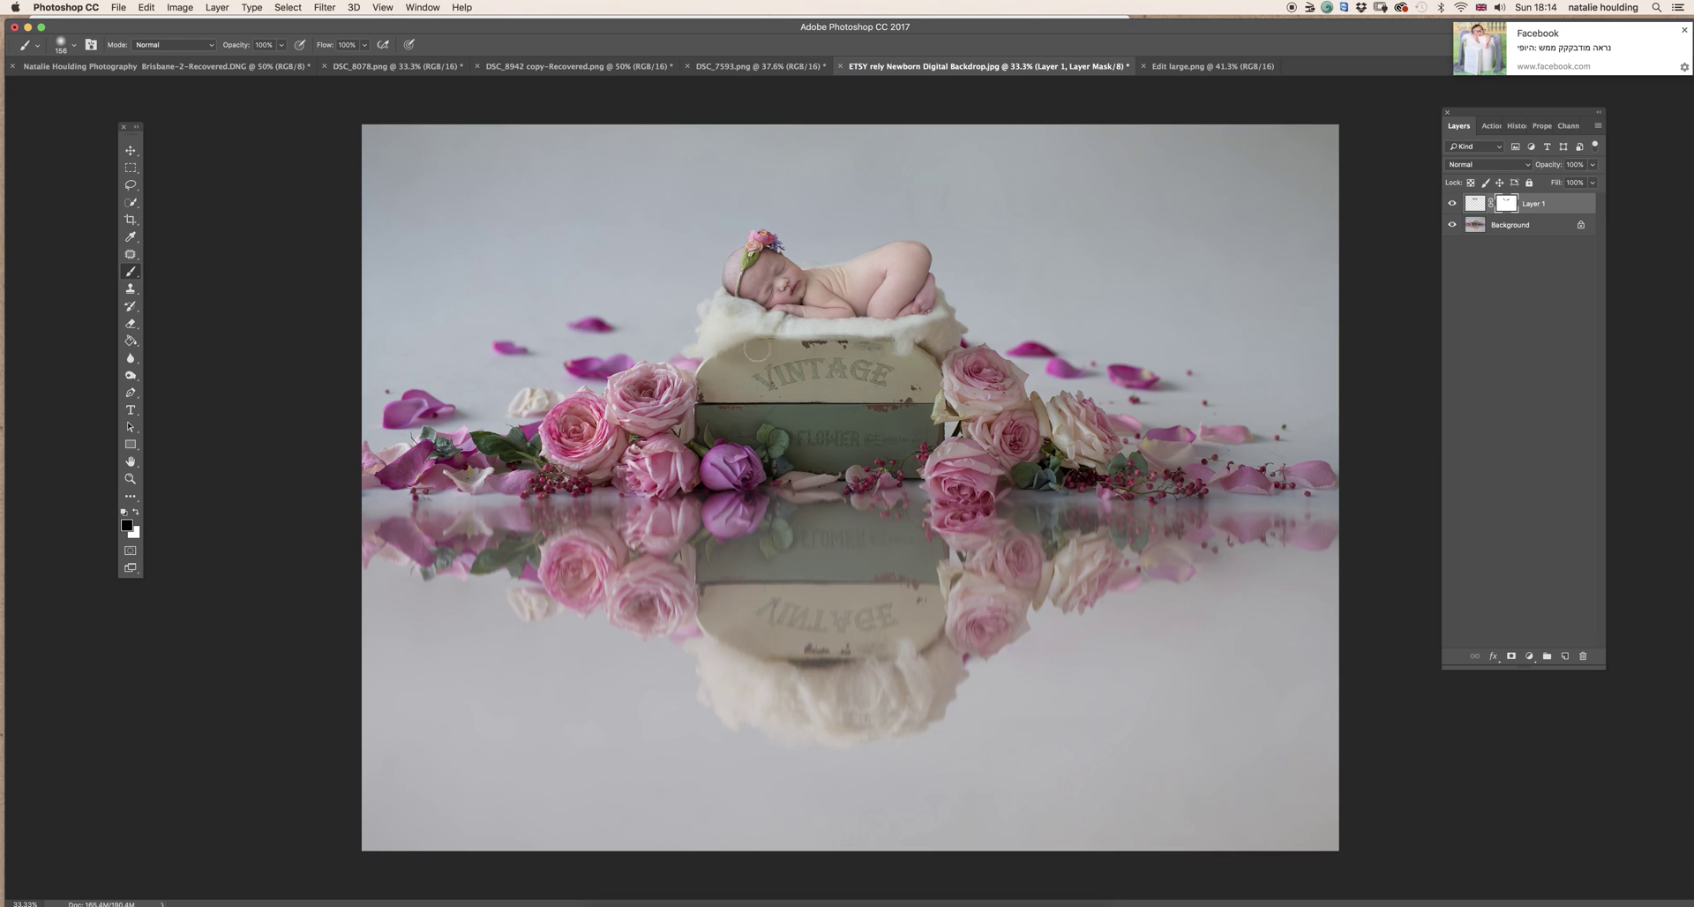
- With a 236 px brush at 40% opacity, softly blend the blanket fluff into the crate
click(282, 45)
drag(282, 51, 244, 61)
right_click(917, 391)
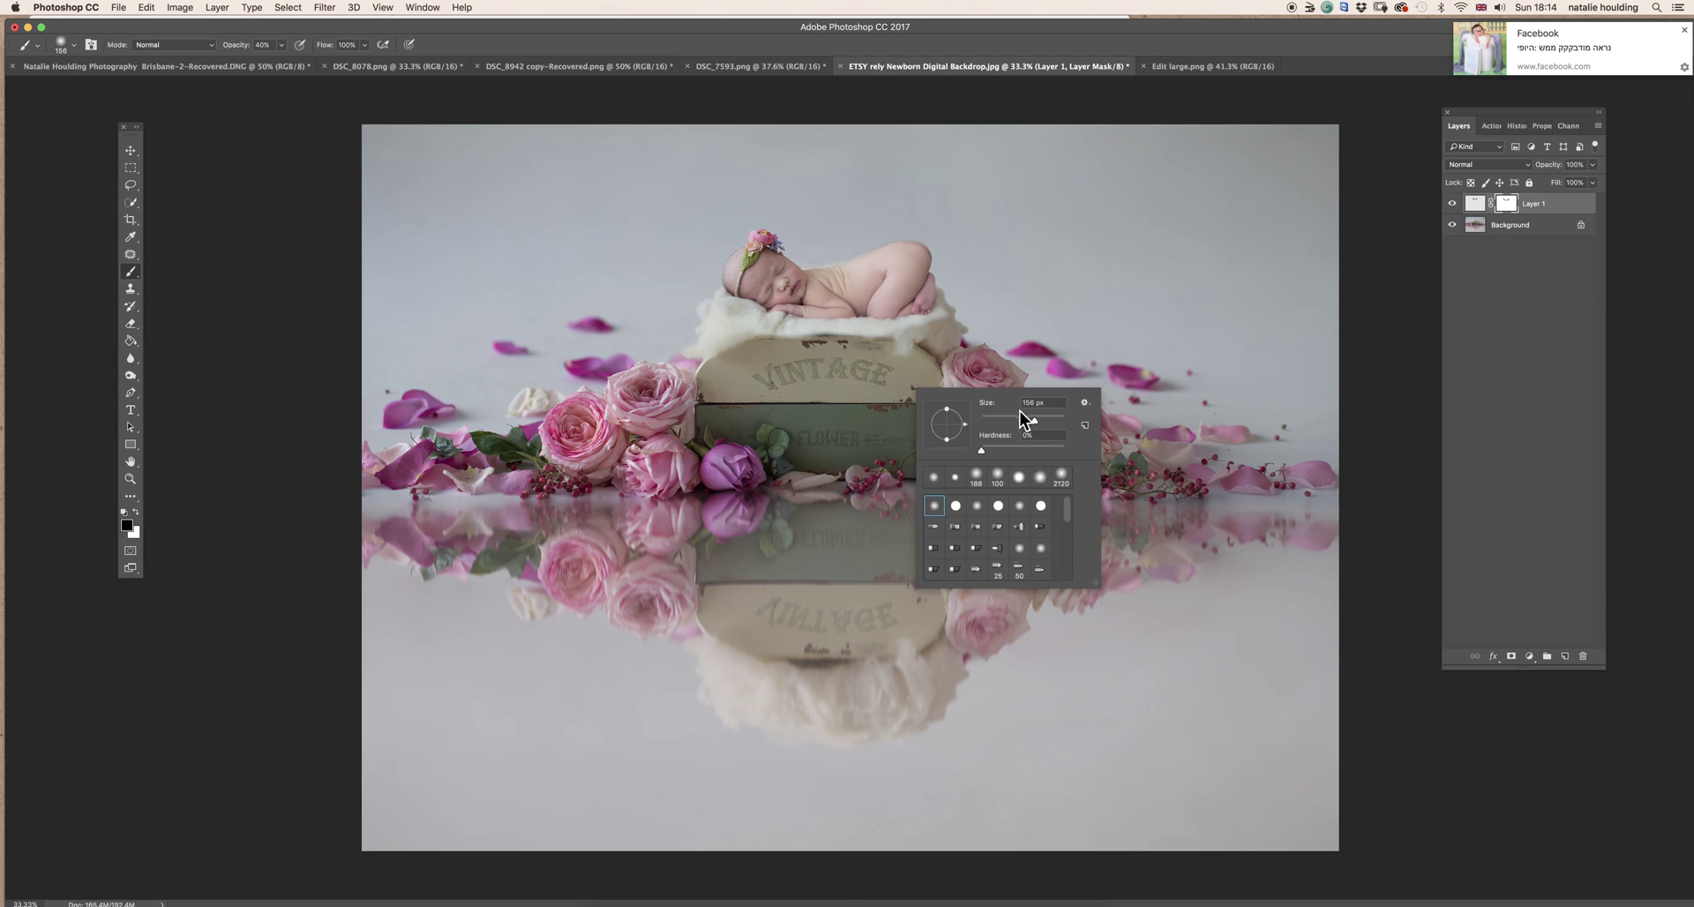
drag(1029, 414, 1044, 418)
click(727, 321)
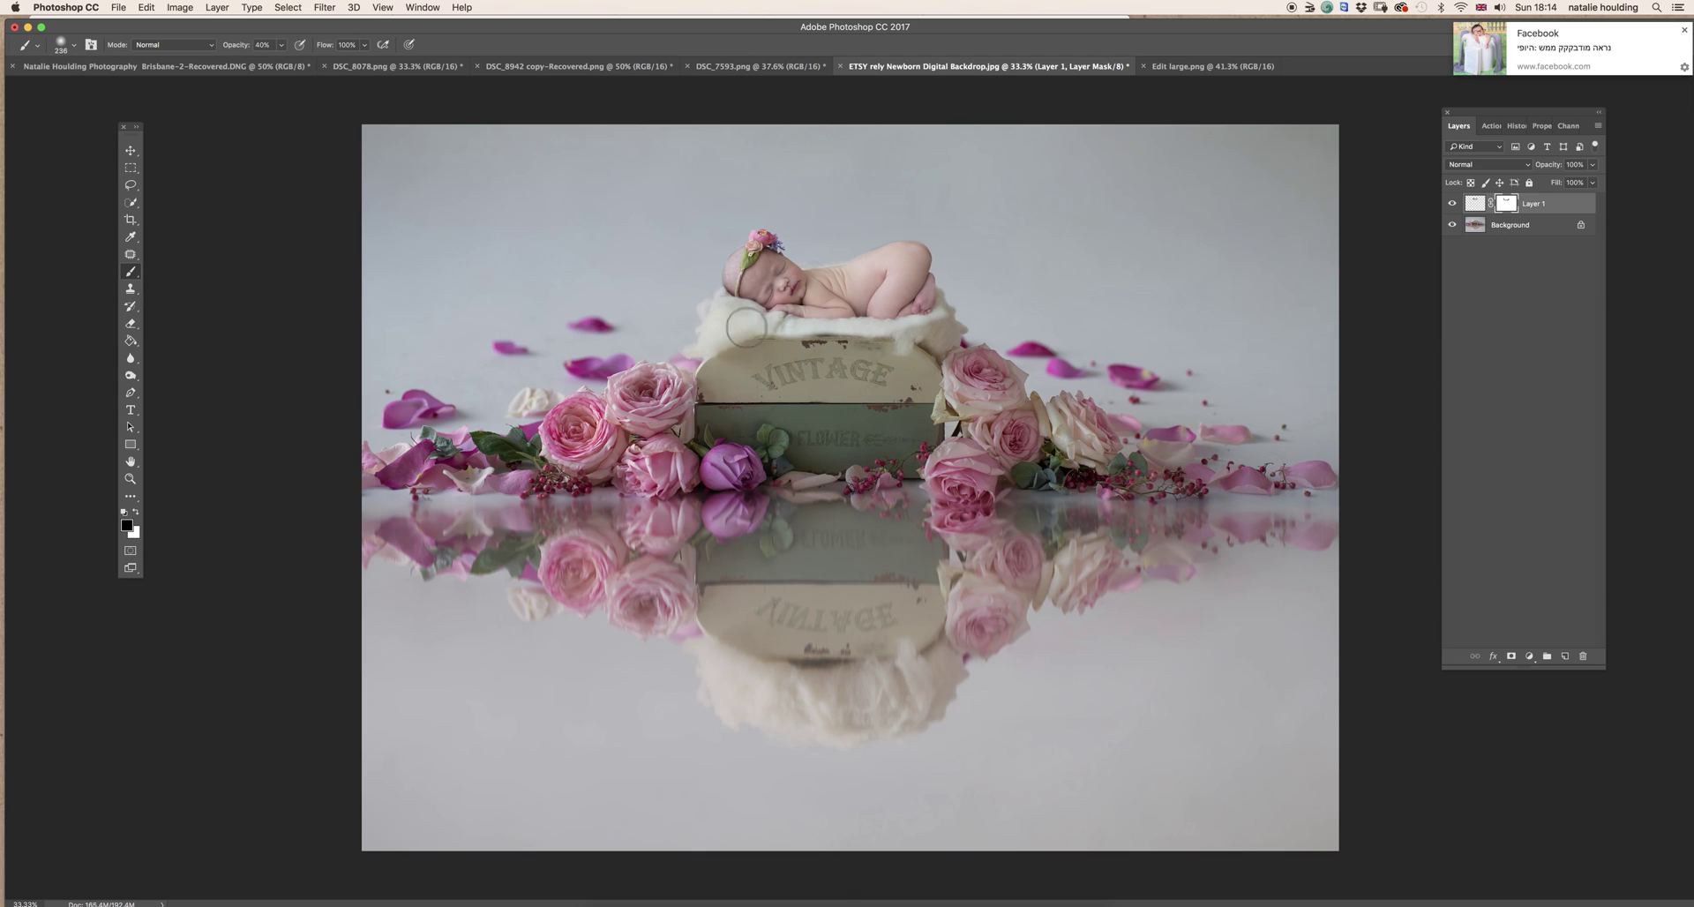
mouse_move(747, 328)
mouse_down()
mouse_move(929, 338)
mouse_move(959, 316)
mouse_move(780, 336)
mouse_move(719, 307)
mouse_move(892, 344)
mouse_move(950, 325)
mouse_up()
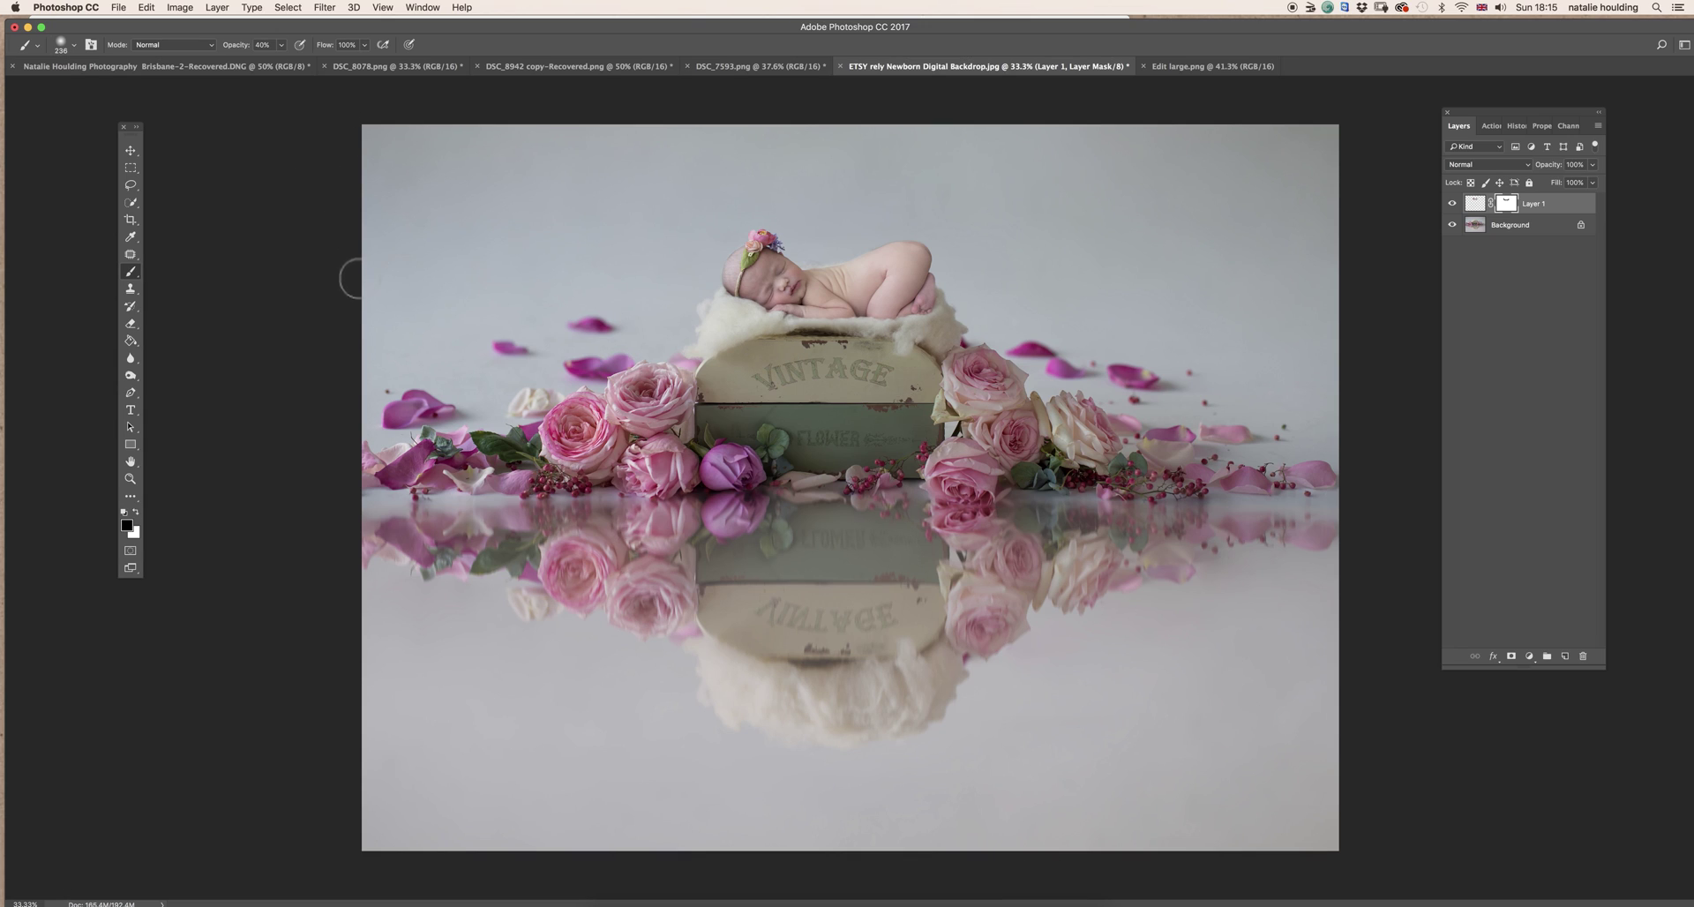
- Duplicate Layer 1 and flip the copy upside down beneath the crate, stretched into a reflection
drag(1553, 204, 1565, 656)
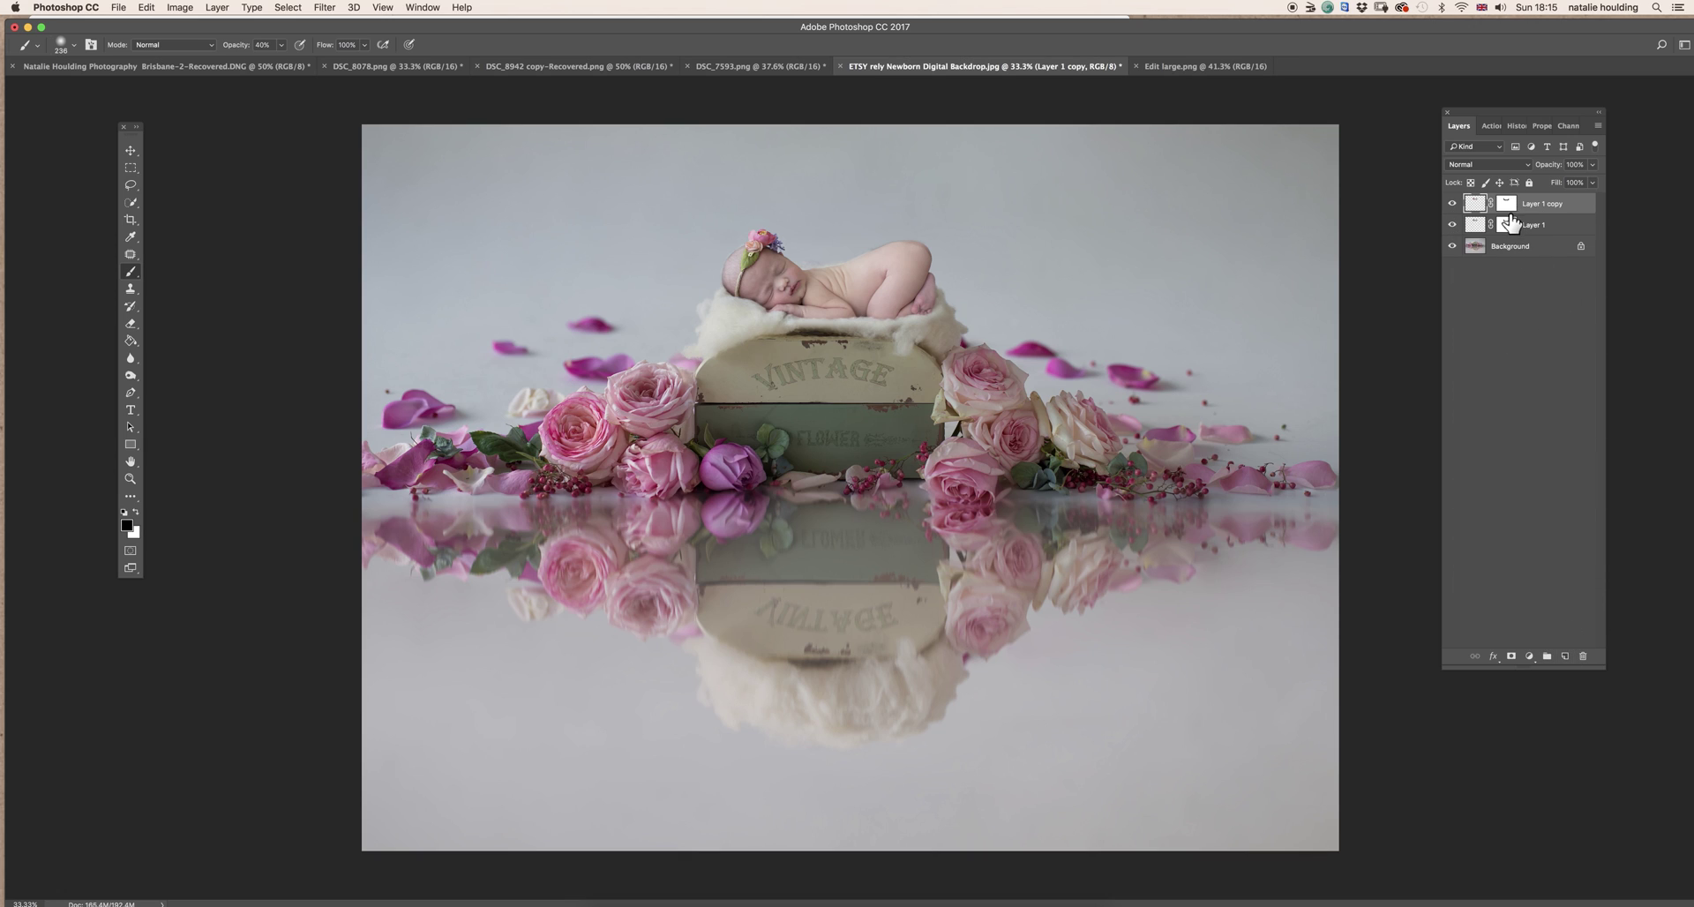
click(131, 150)
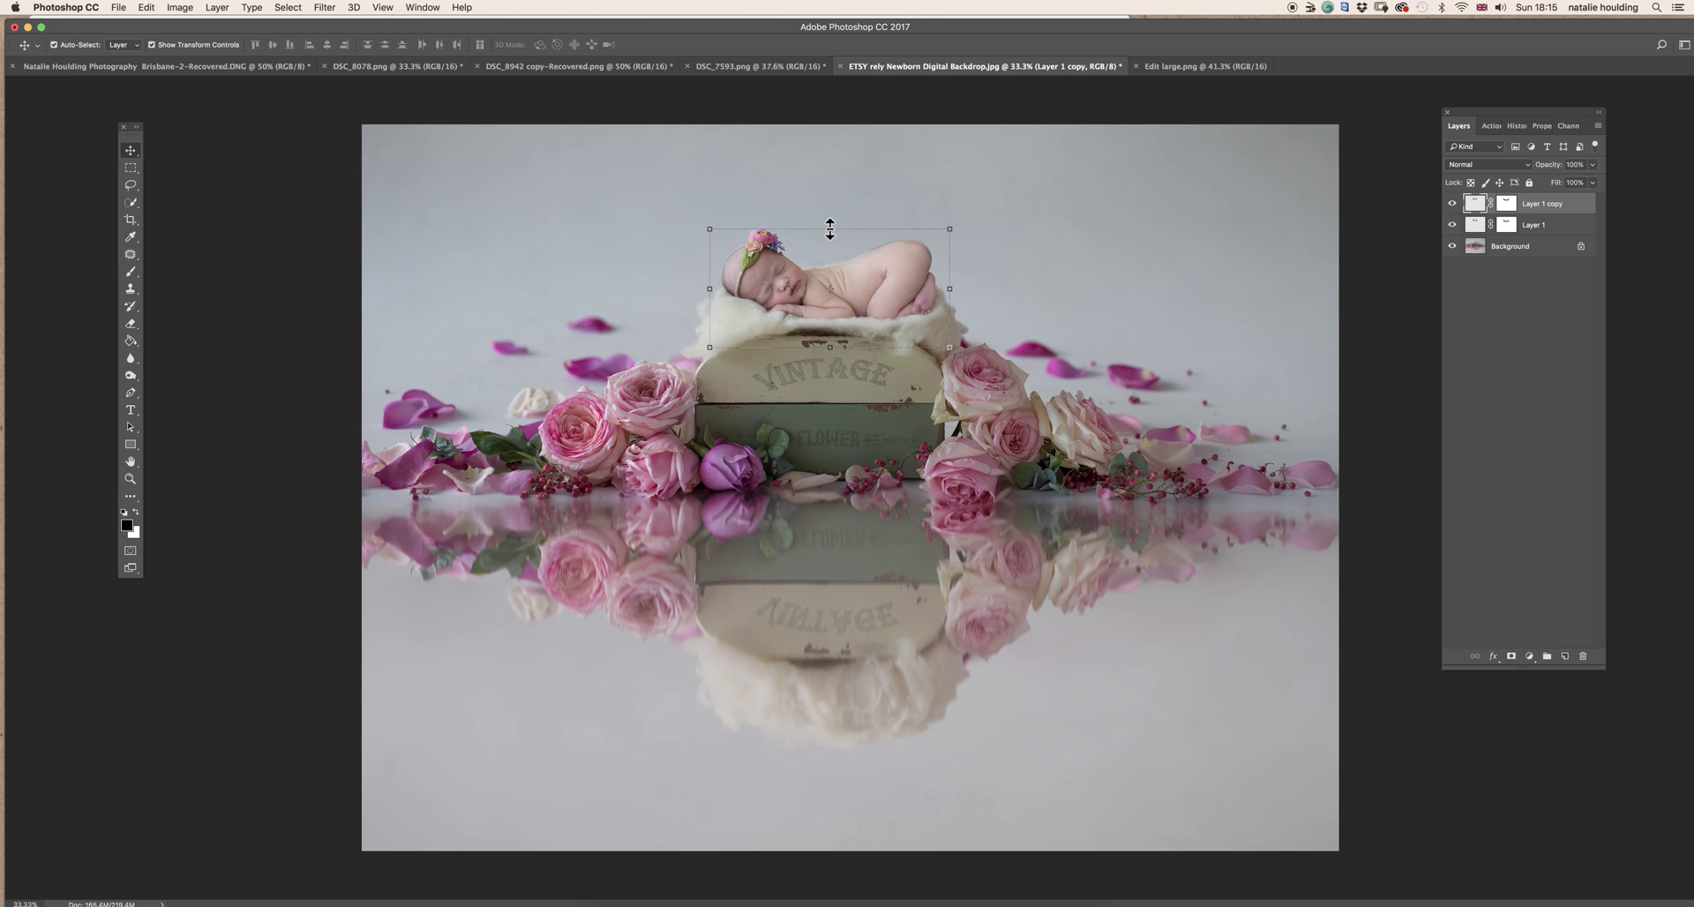
drag(830, 228, 852, 437)
drag(859, 631, 857, 699)
drag(839, 772, 839, 791)
drag(854, 721, 852, 717)
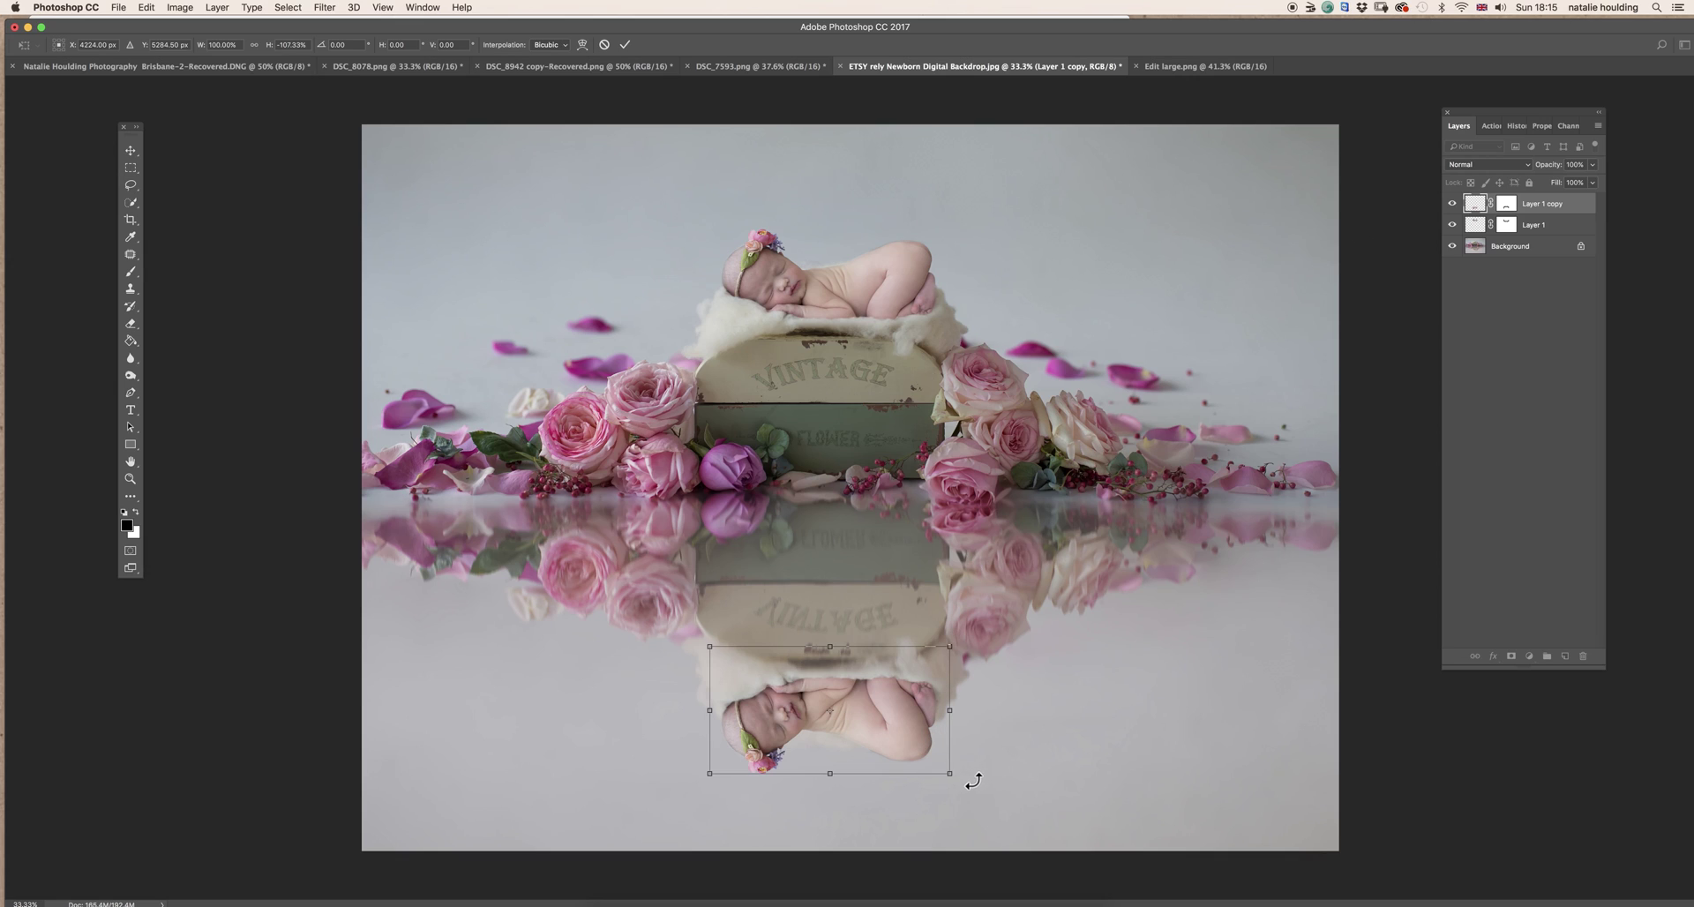
- Commit the transform and set Layer 1 copy's opacity to about 51%
click(1592, 166)
click(621, 44)
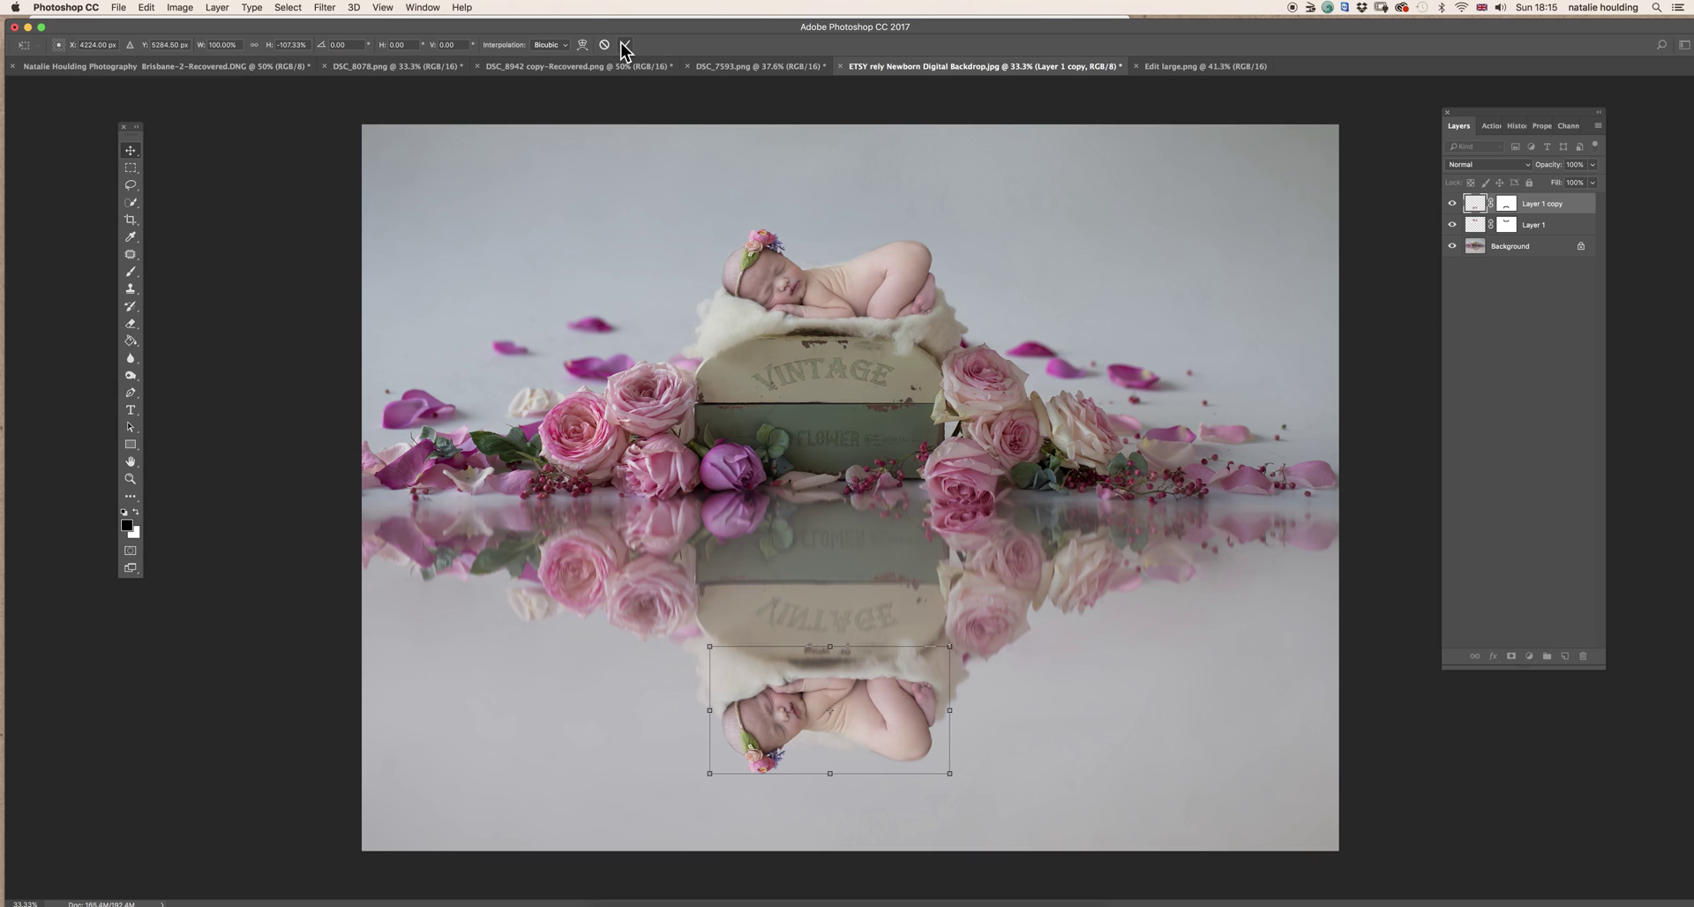
click(1593, 166)
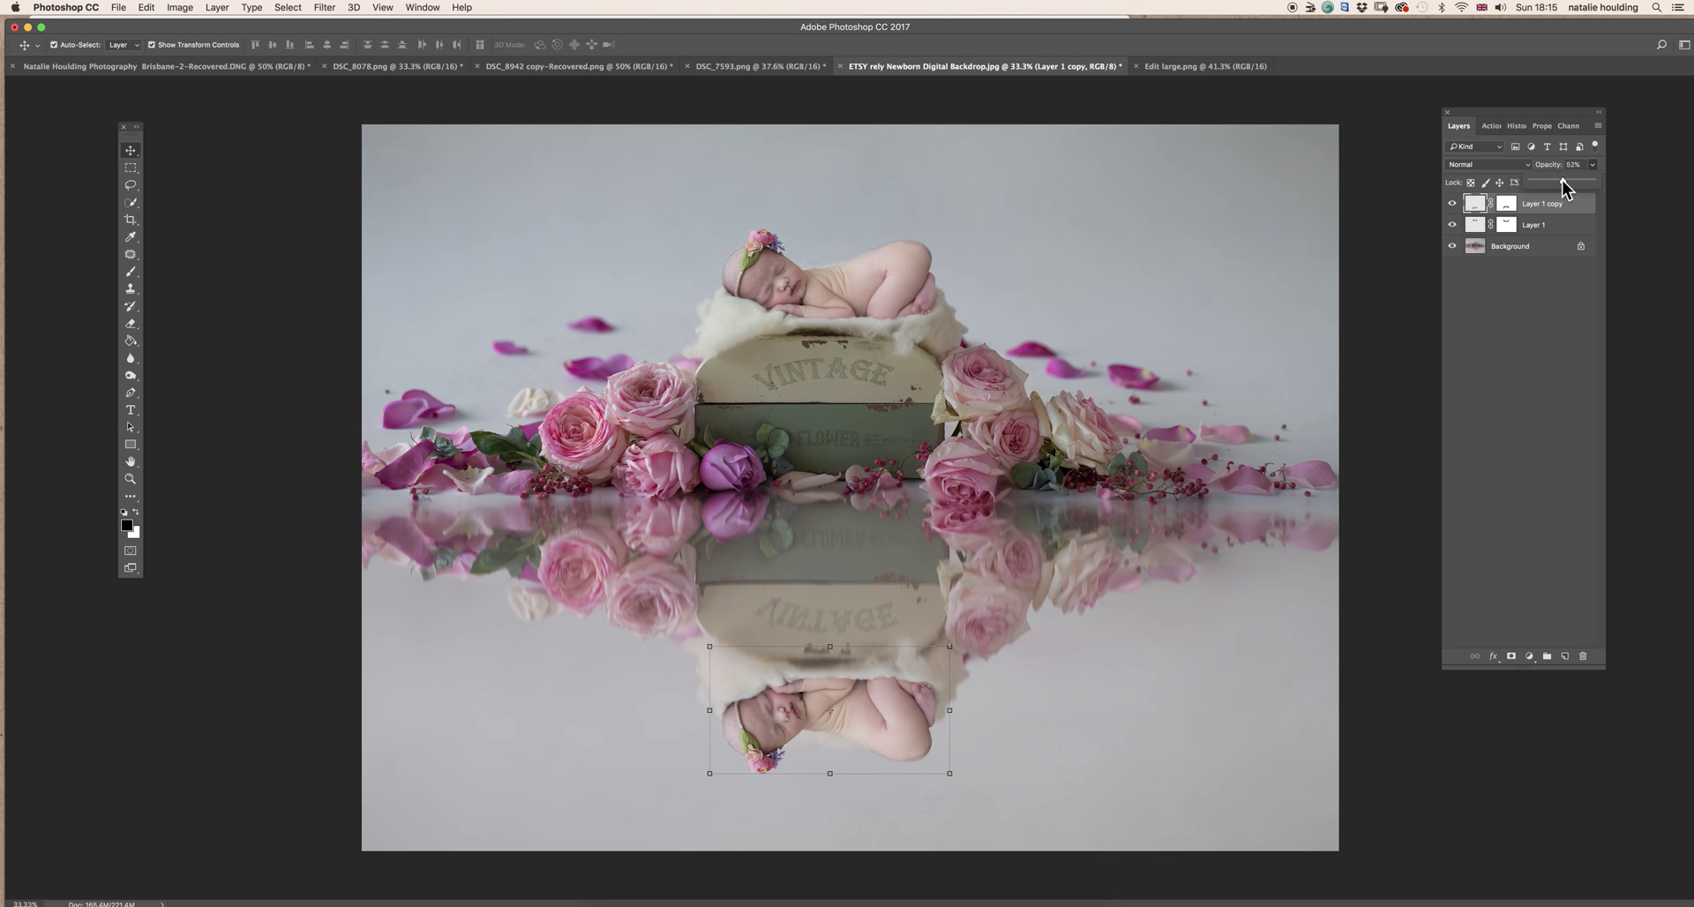
drag(1562, 180, 1563, 180)
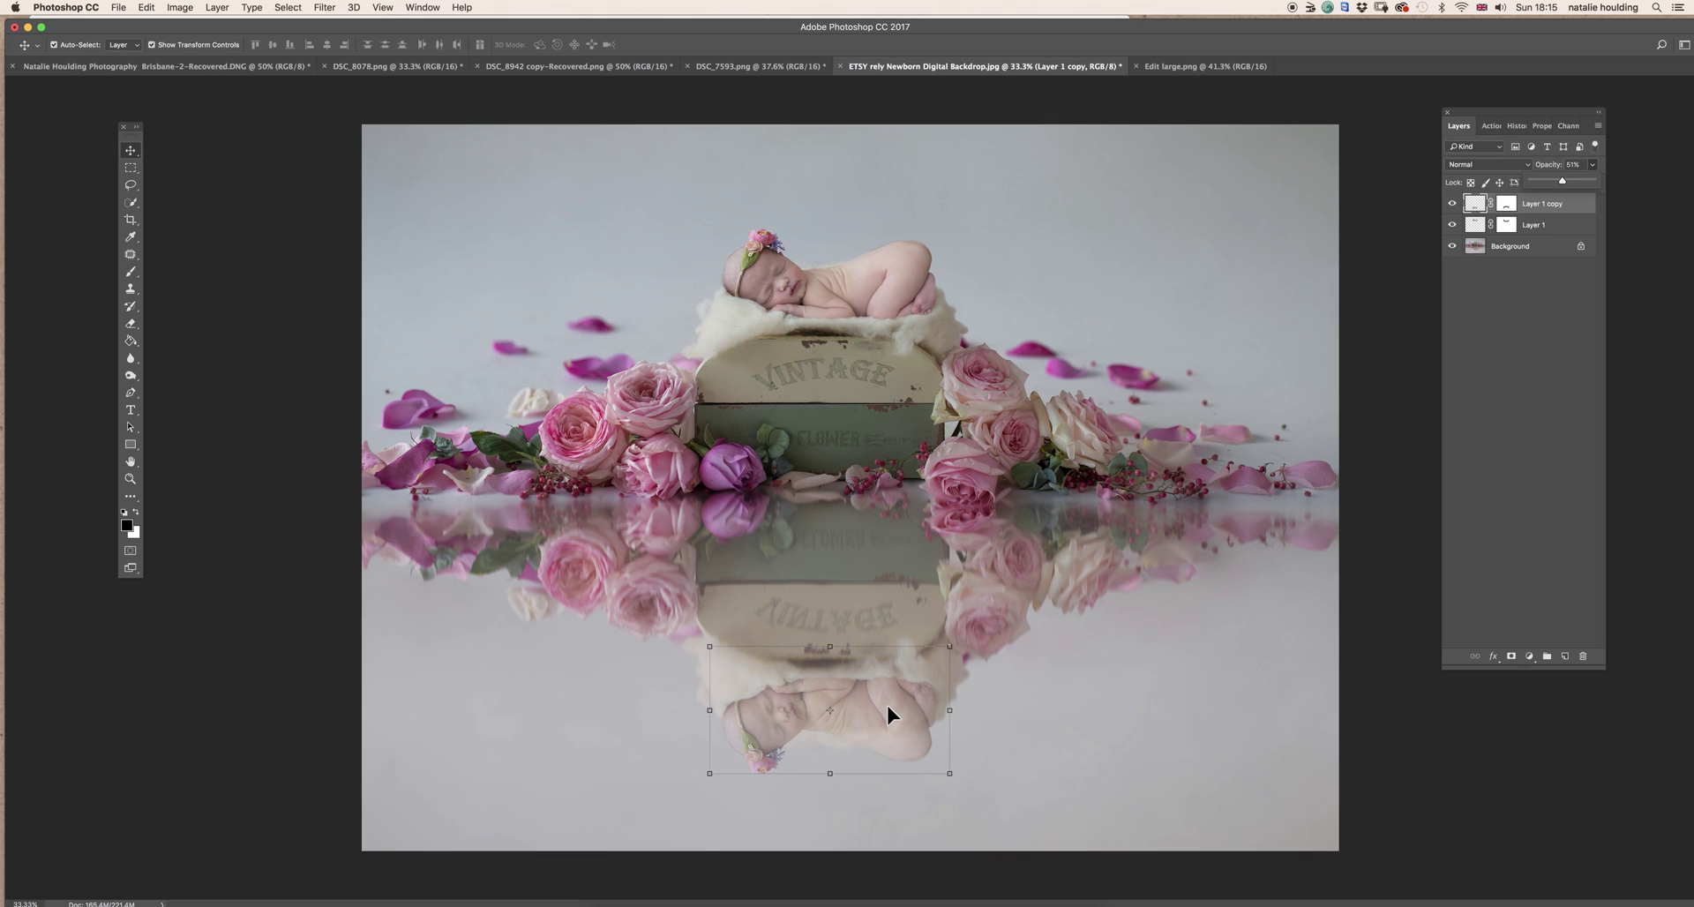
click(1454, 212)
- Hide the Layer 1 copy baby reflection, leaving only the crate-and-fleece reflection
click(1452, 205)
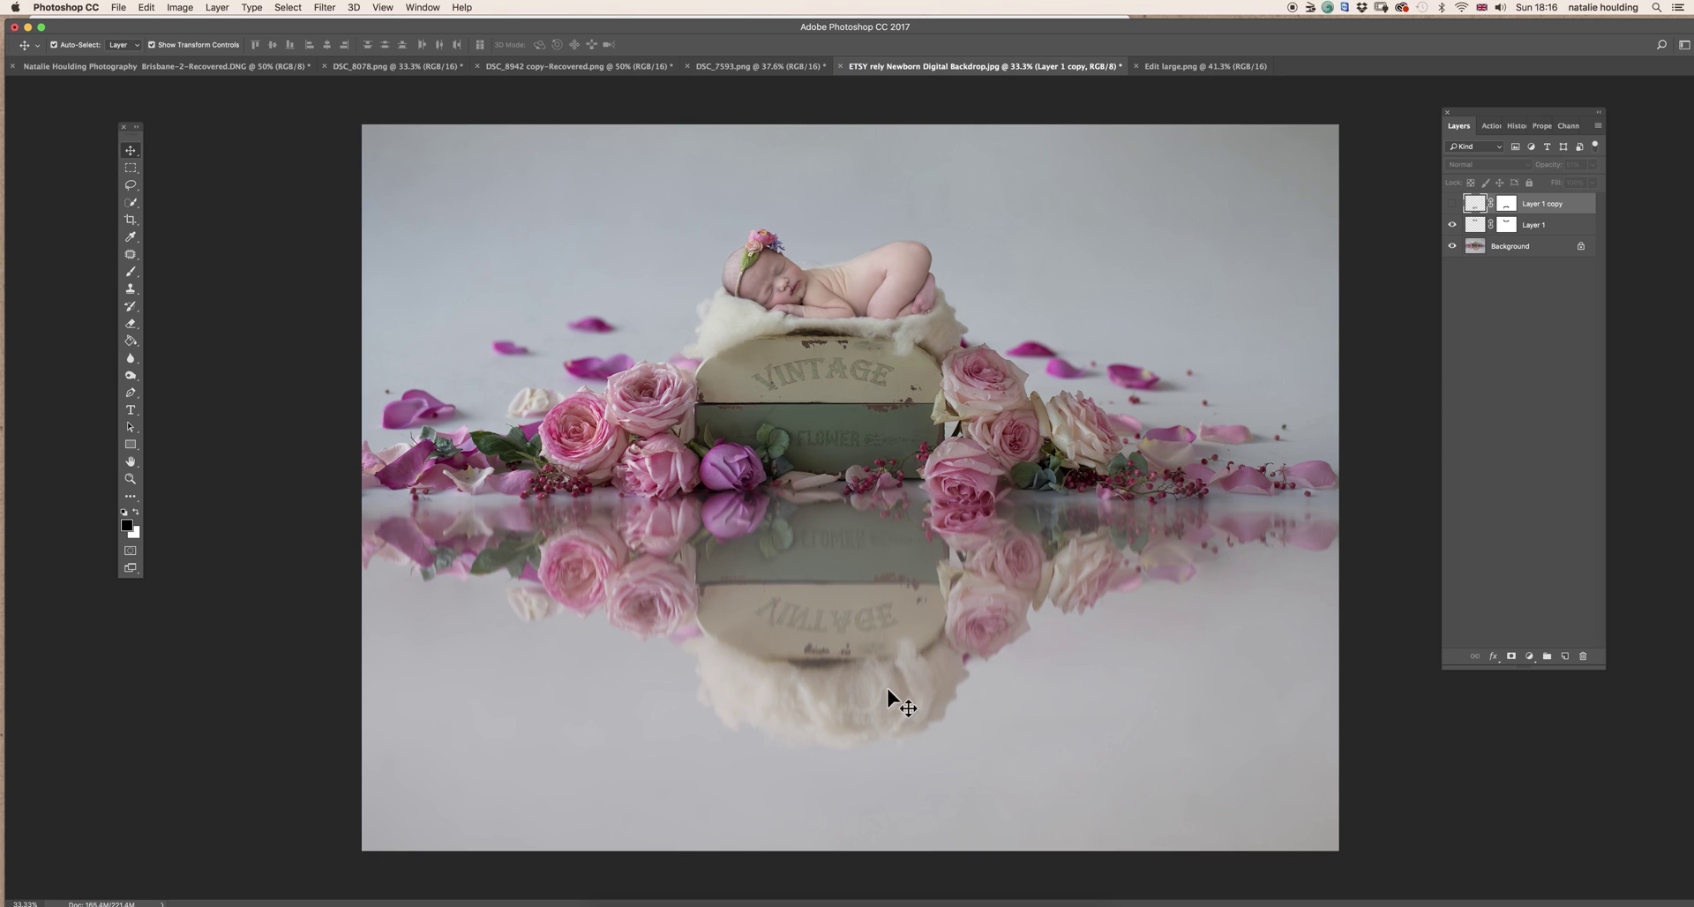
click(1453, 204)
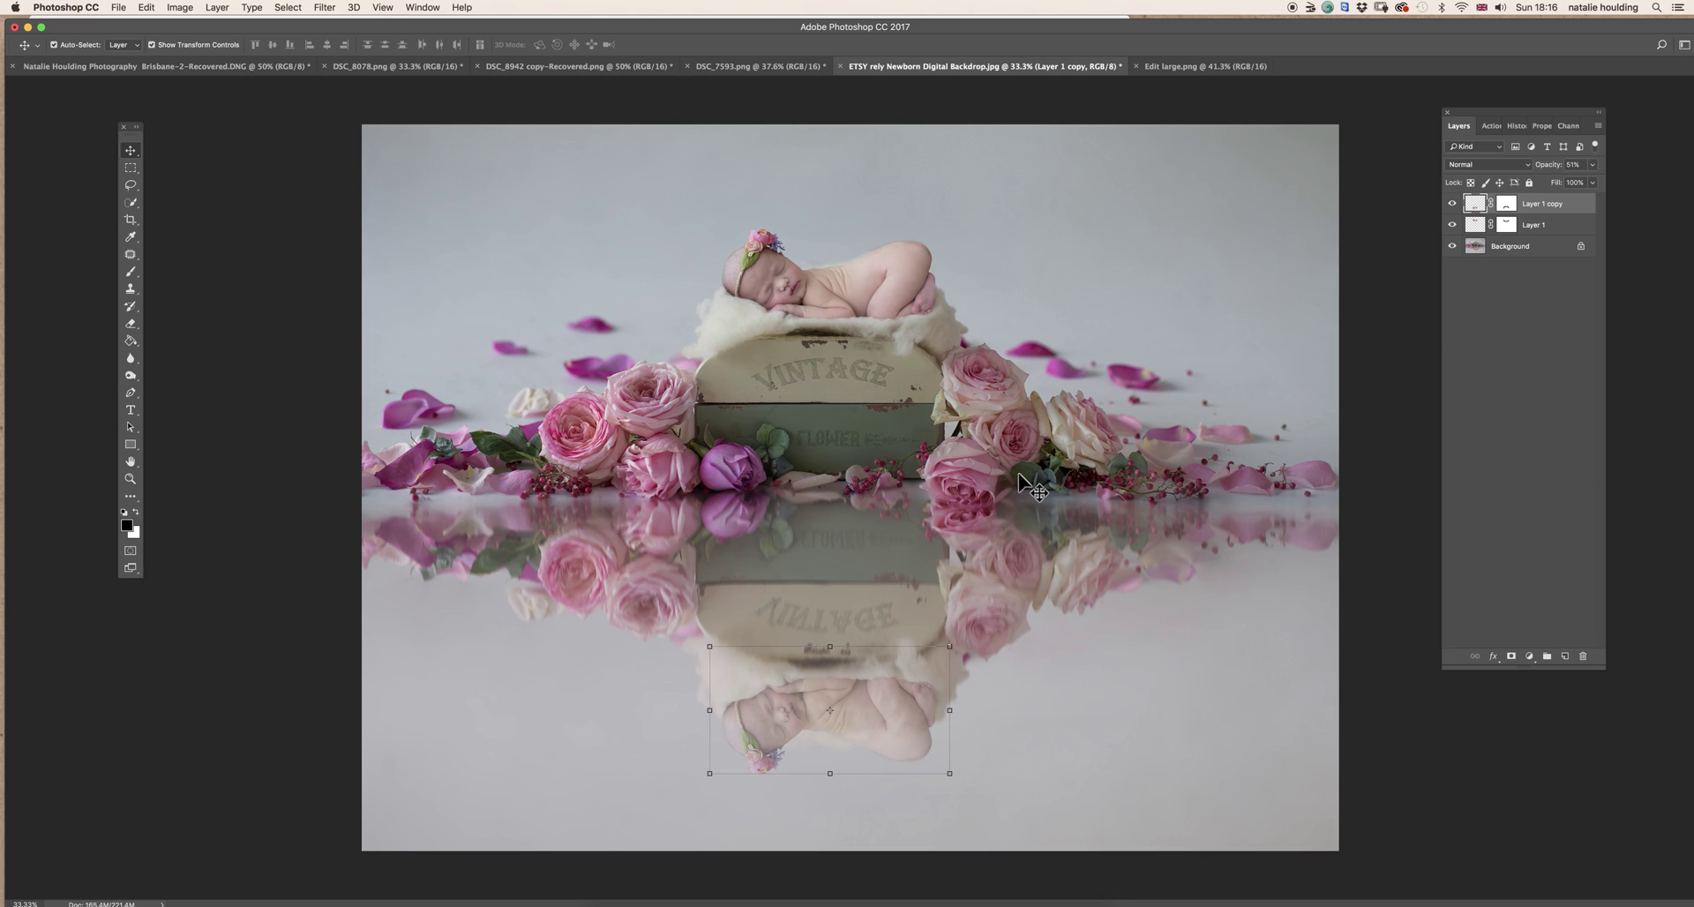
click(1452, 203)
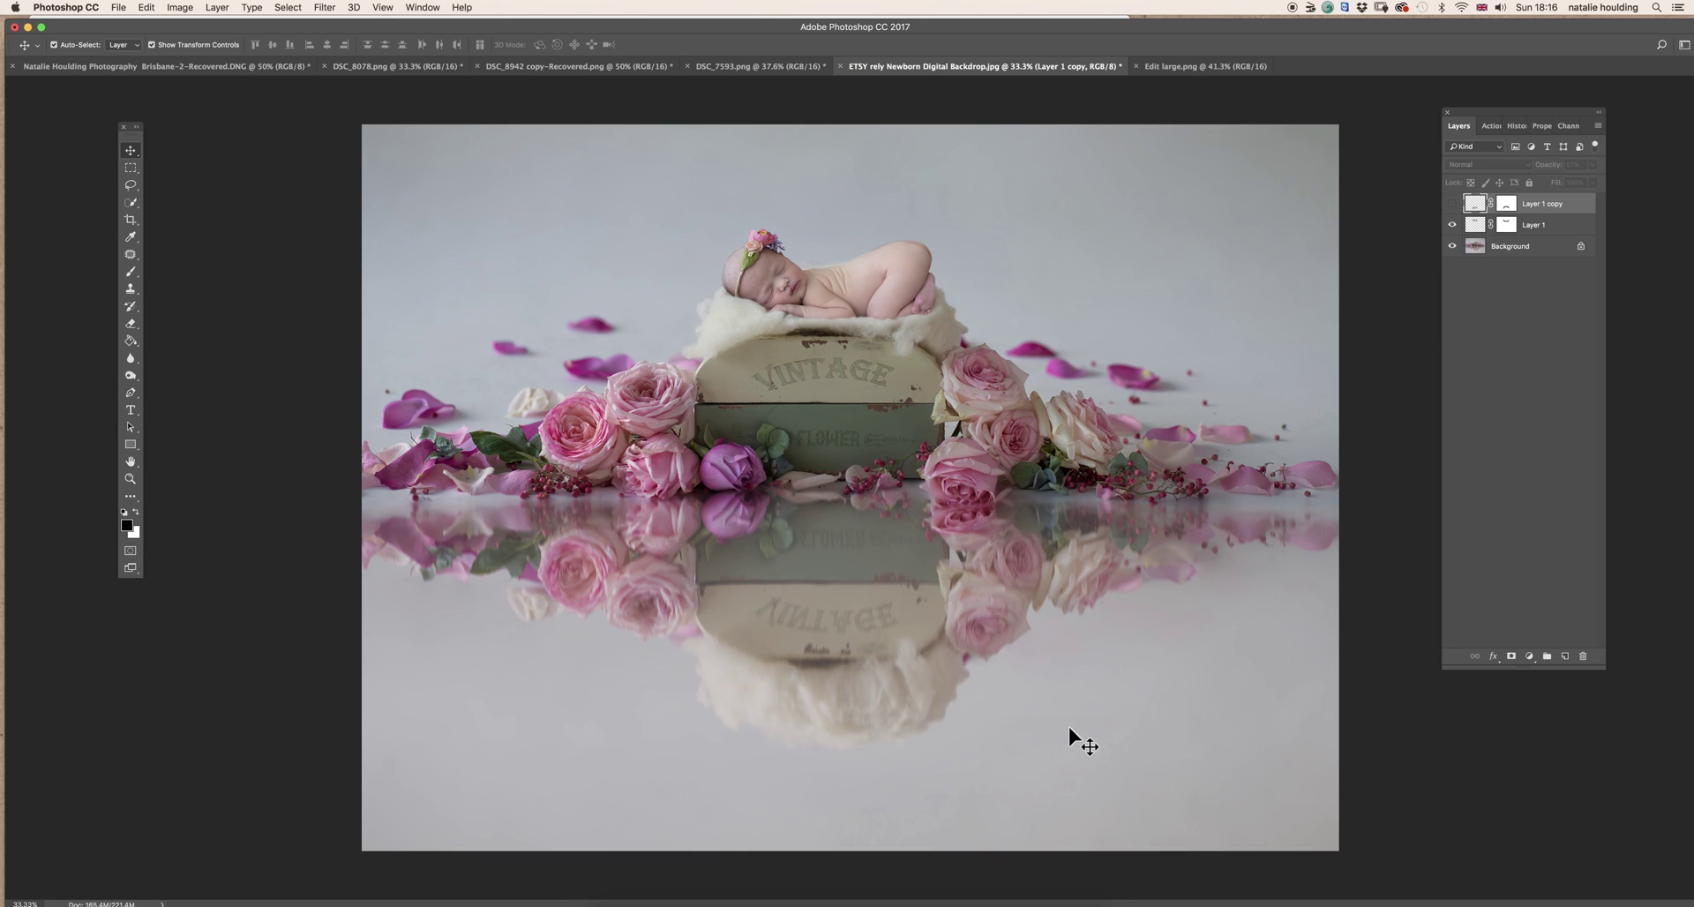
- Paint sampled light grey over the reflected fluff on Background, then show and lighten the mirrored baby's hip
click(131, 271)
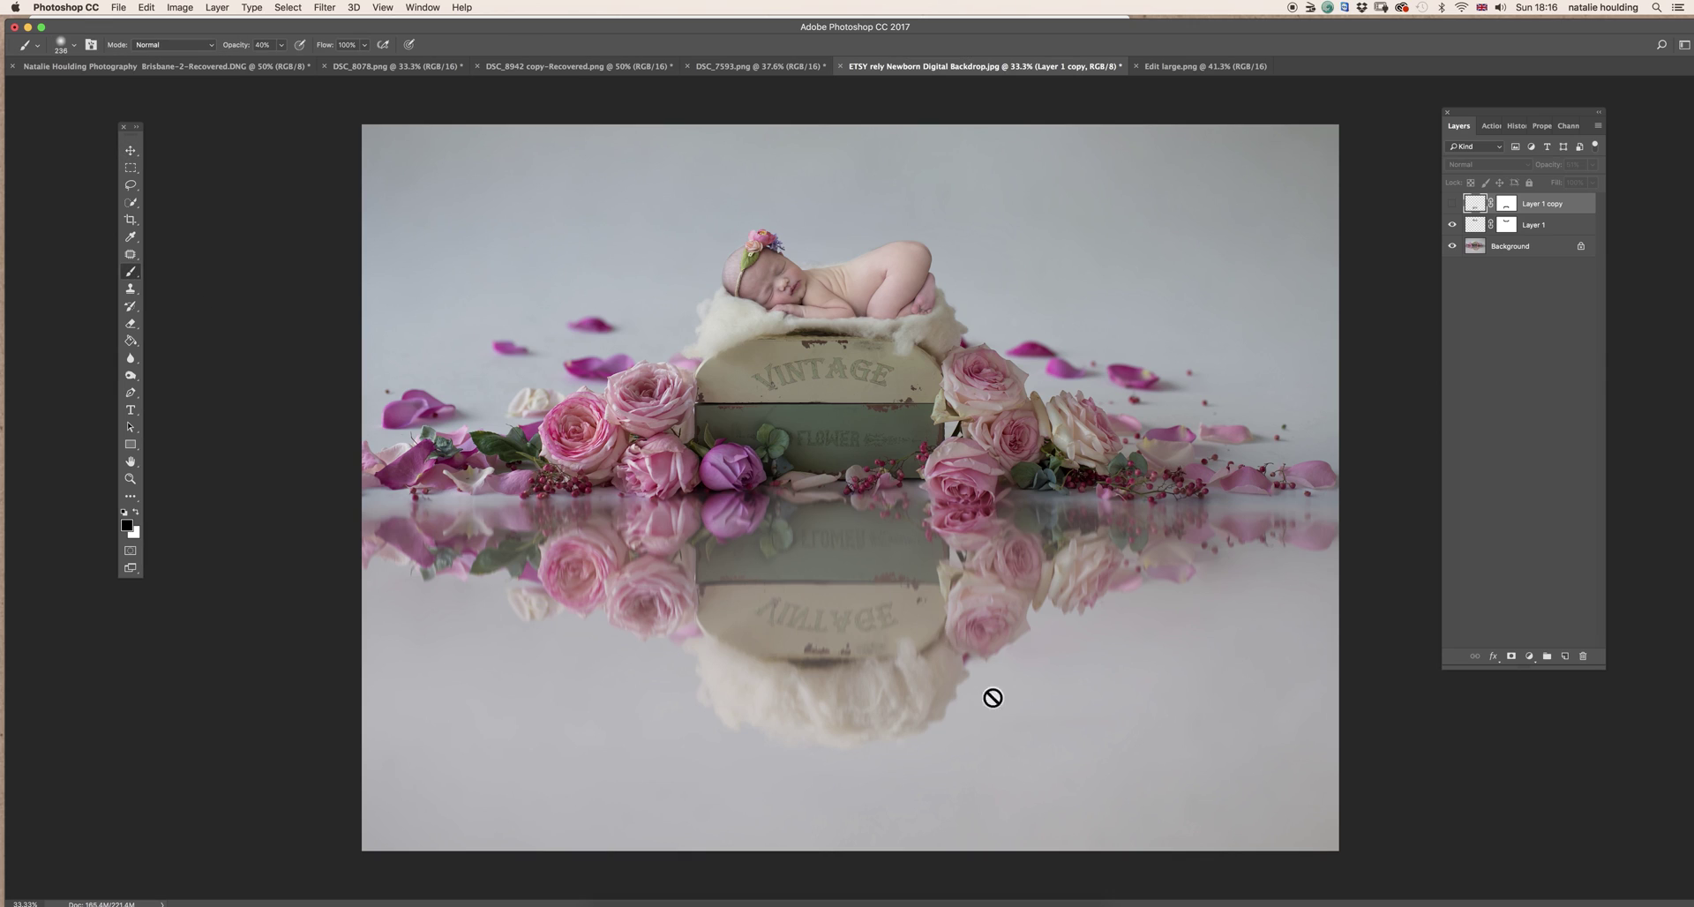
click(1519, 247)
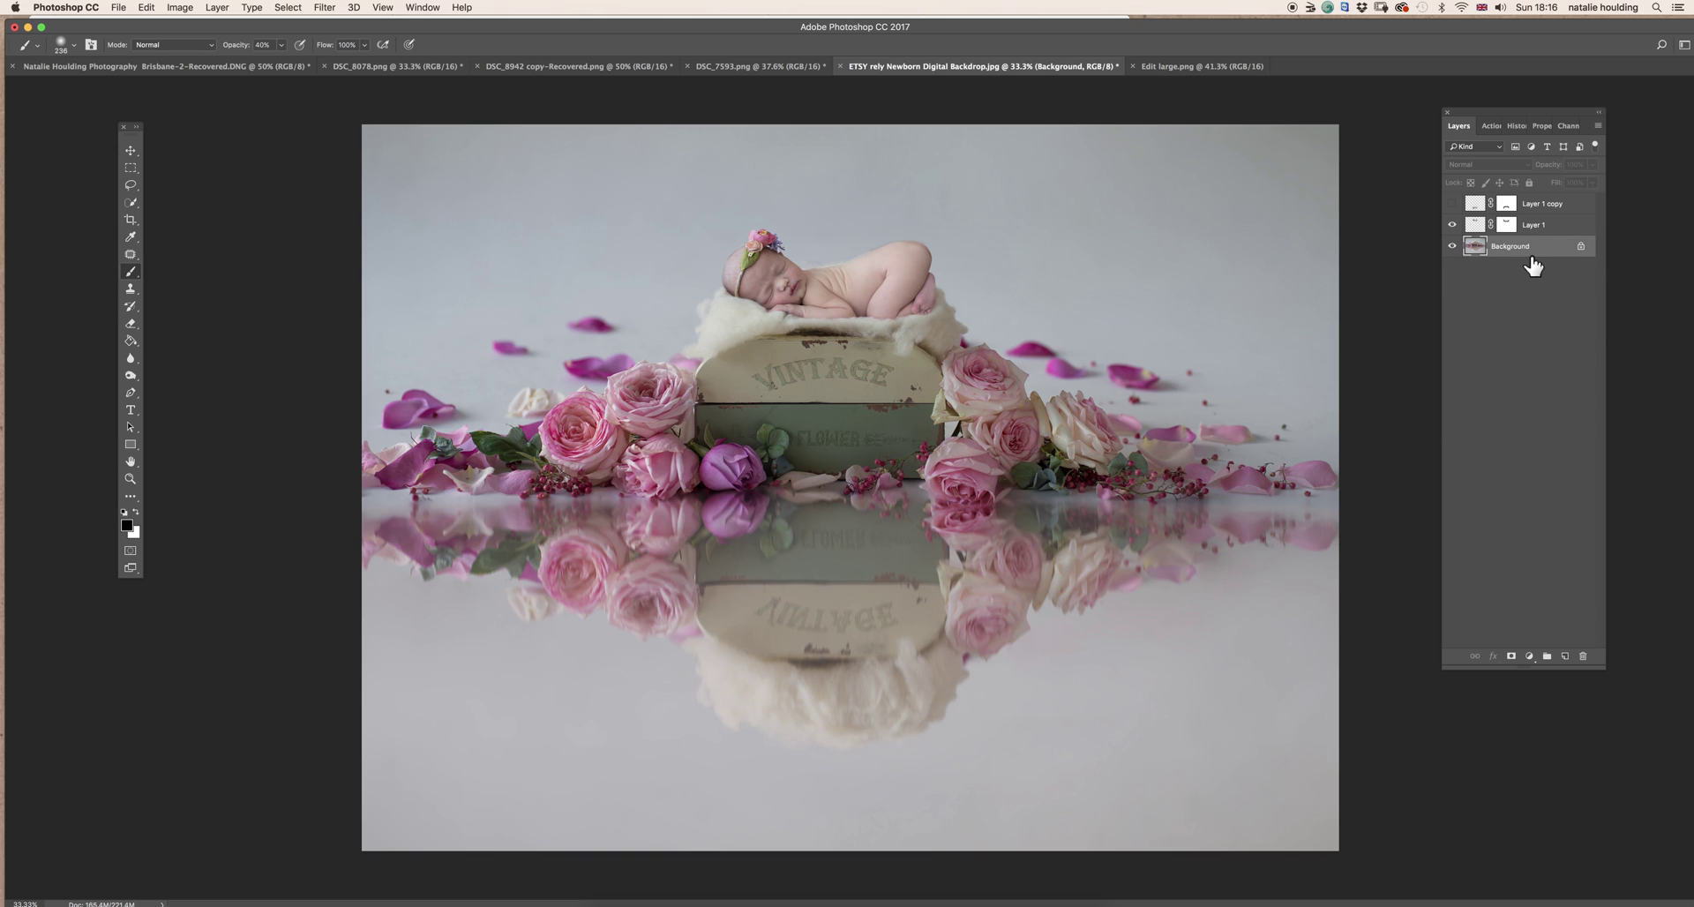
alt+click(961, 741)
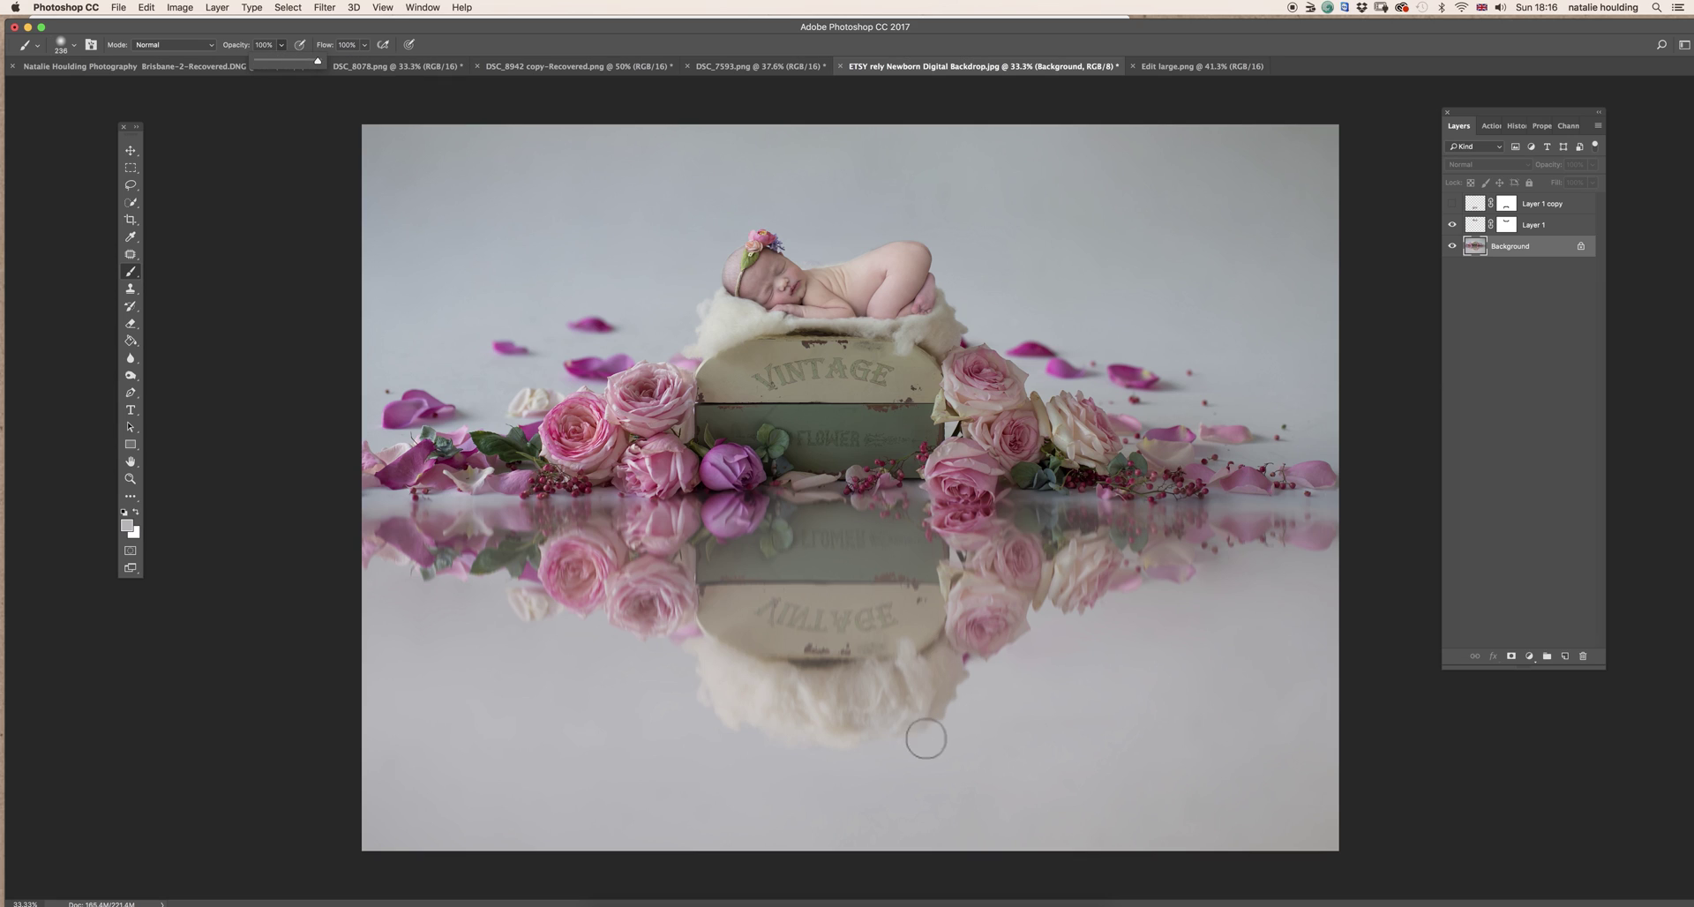
mouse_move(926, 733)
mouse_down()
mouse_move(870, 741)
mouse_move(933, 738)
mouse_move(854, 722)
mouse_move(819, 758)
mouse_move(836, 729)
mouse_move(781, 734)
mouse_move(757, 715)
mouse_move(737, 742)
mouse_move(855, 685)
mouse_move(938, 710)
mouse_move(820, 703)
mouse_move(921, 680)
mouse_up()
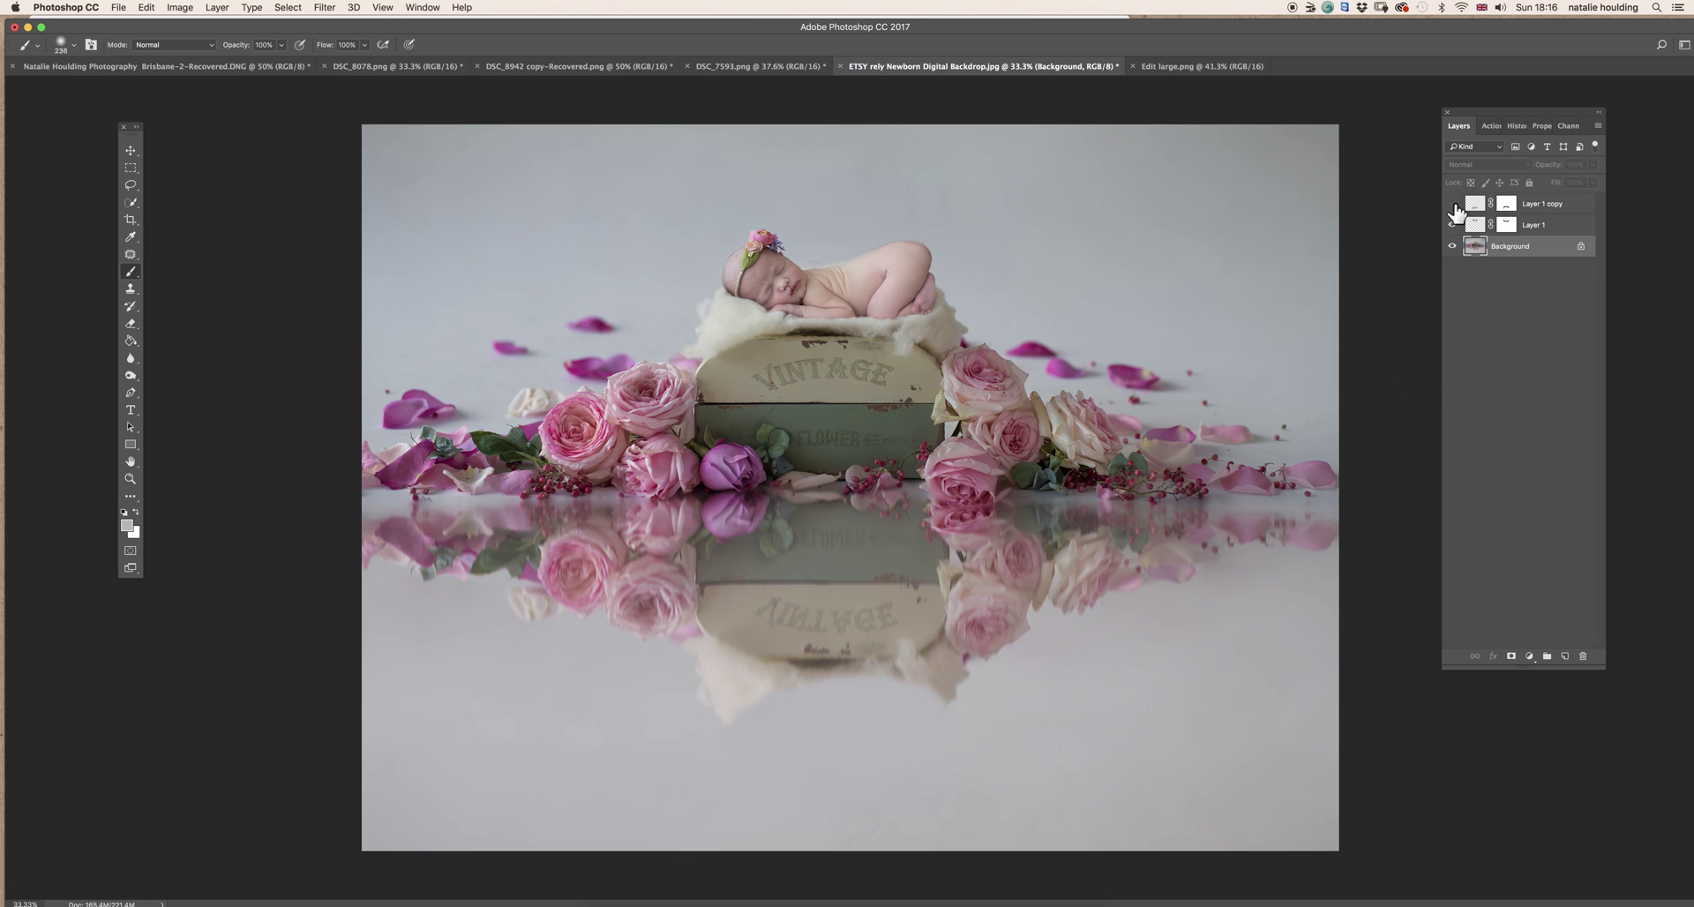
click(1453, 203)
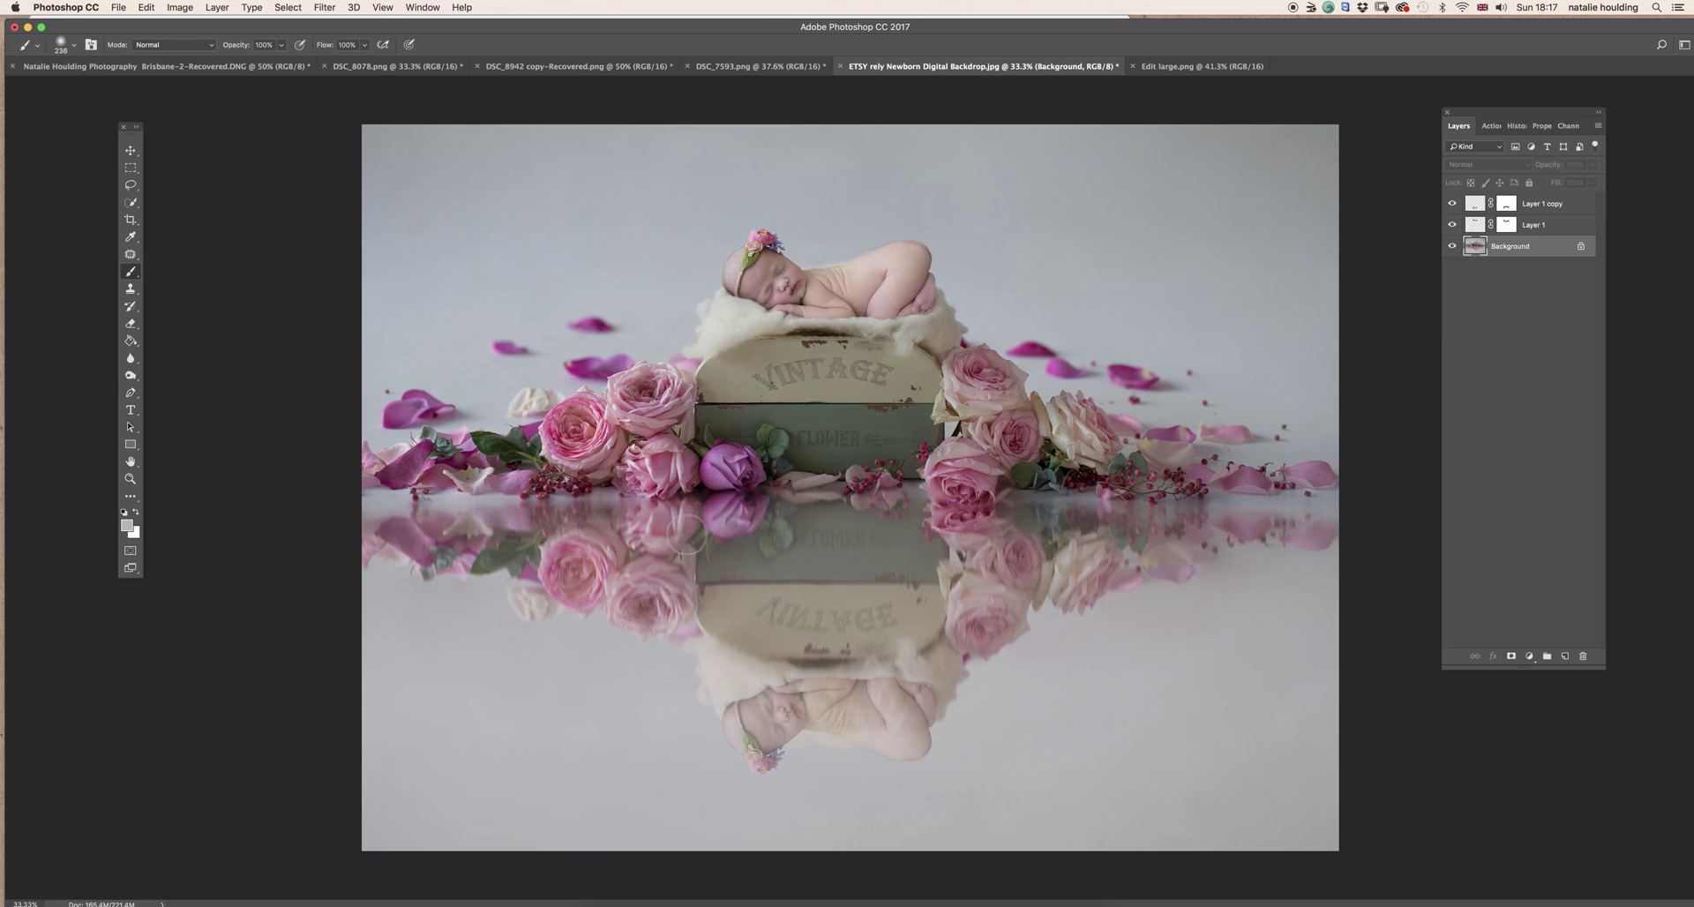
mouse_move(898, 716)
mouse_down()
mouse_move(817, 685)
mouse_move(761, 719)
mouse_move(834, 711)
mouse_move(739, 718)
mouse_move(823, 743)
mouse_move(870, 720)
mouse_move(876, 742)
mouse_move(905, 741)
mouse_move(883, 748)
mouse_move(912, 731)
mouse_move(912, 755)
mouse_move(875, 711)
mouse_move(817, 712)
mouse_move(913, 705)
mouse_up()
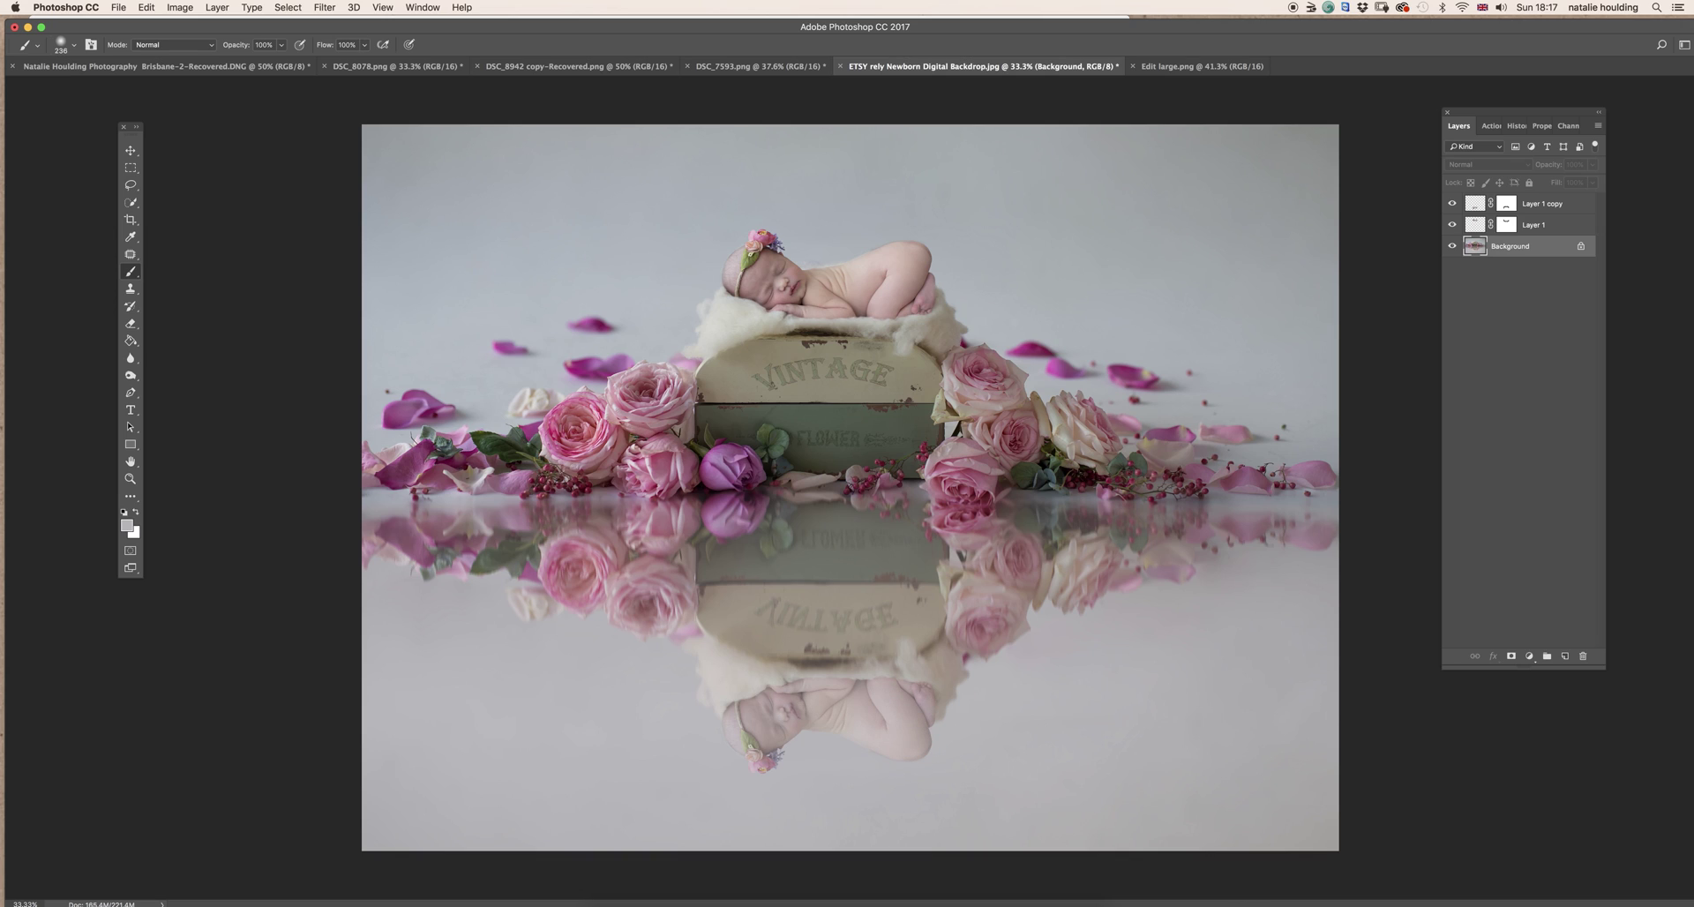
- Try Patch tool selections around the reflected baby's legs and head, then deselect
click(130, 254)
mouse_move(900, 767)
mouse_down()
mouse_move(813, 725)
mouse_move(869, 786)
mouse_move(913, 766)
mouse_move(940, 793)
mouse_move(860, 772)
mouse_move(1002, 794)
mouse_up()
mouse_move(839, 763)
mouse_down()
mouse_move(829, 719)
mouse_move(737, 794)
mouse_up()
key(super+d)
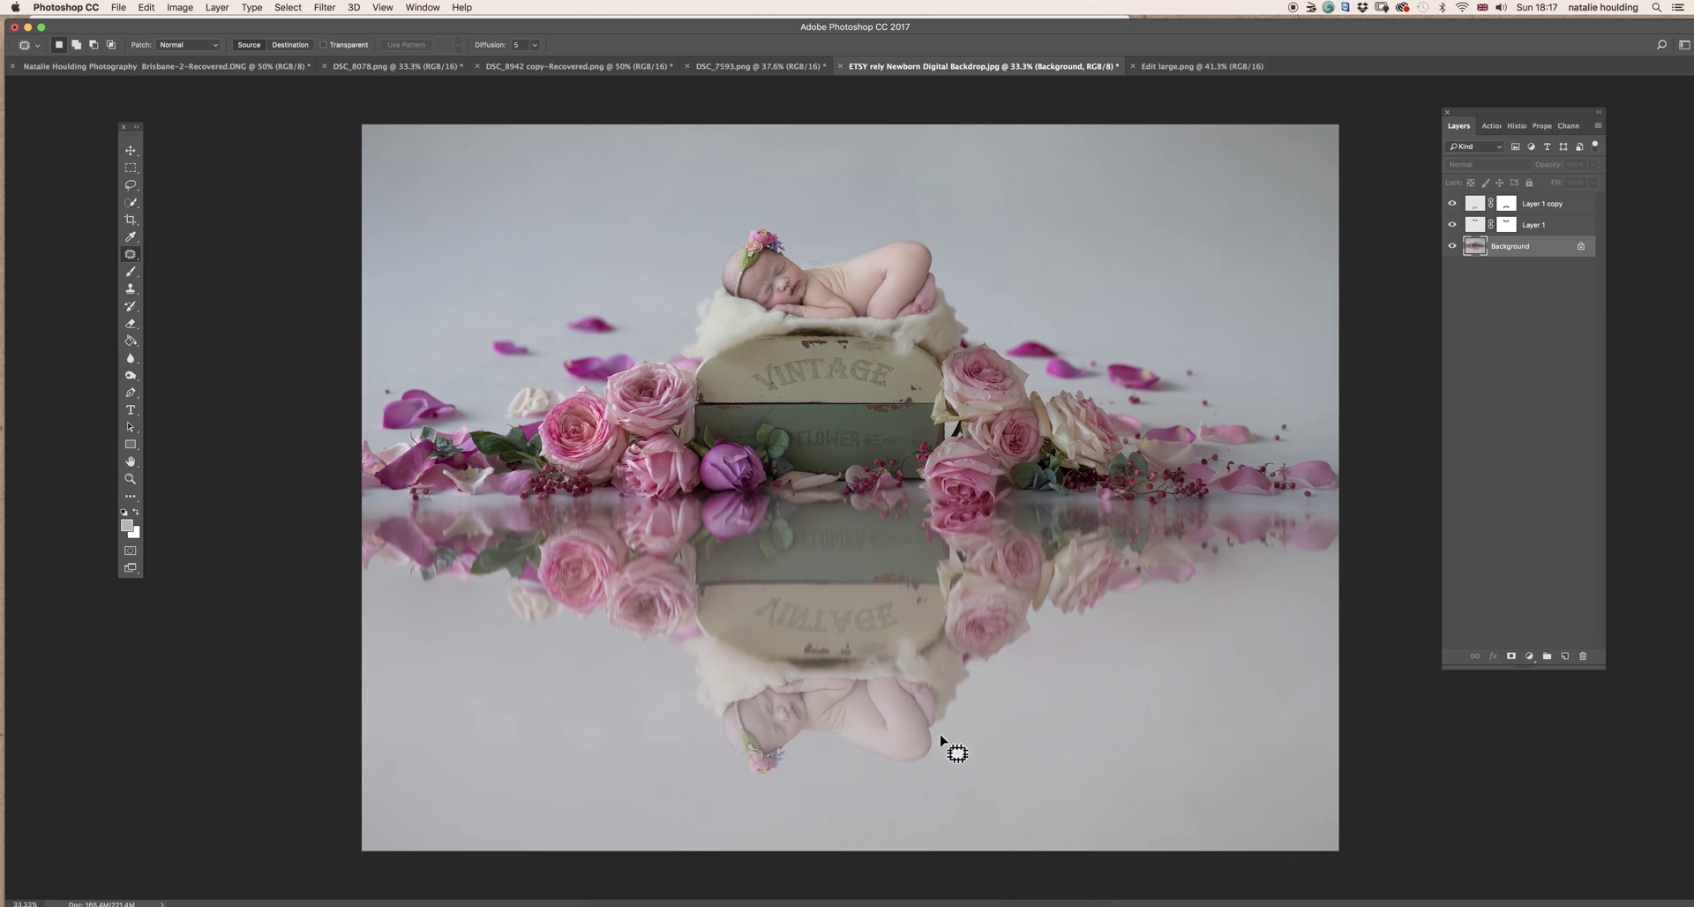
- Compare the reflection layers and lower Layer 1 copy's opacity to 41%
click(1451, 204)
click(1451, 204)
drag(1451, 205, 1452, 225)
key(alt+period)
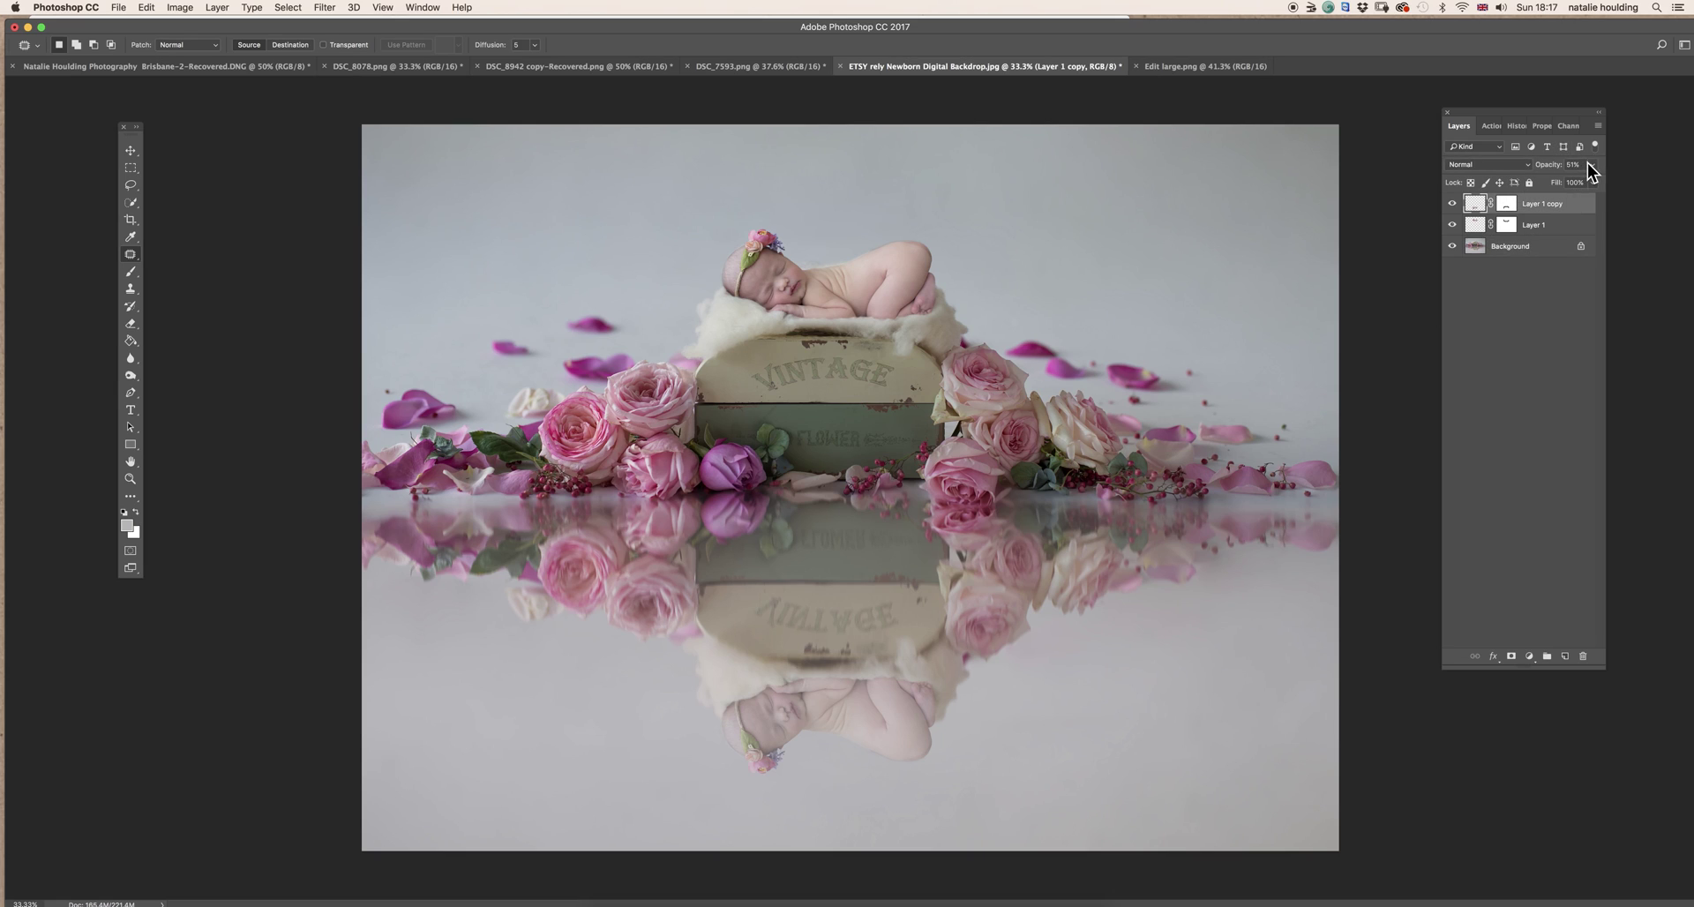
drag(1560, 177, 1559, 179)
- Flatten the composite into a single Background layer
click(216, 7)
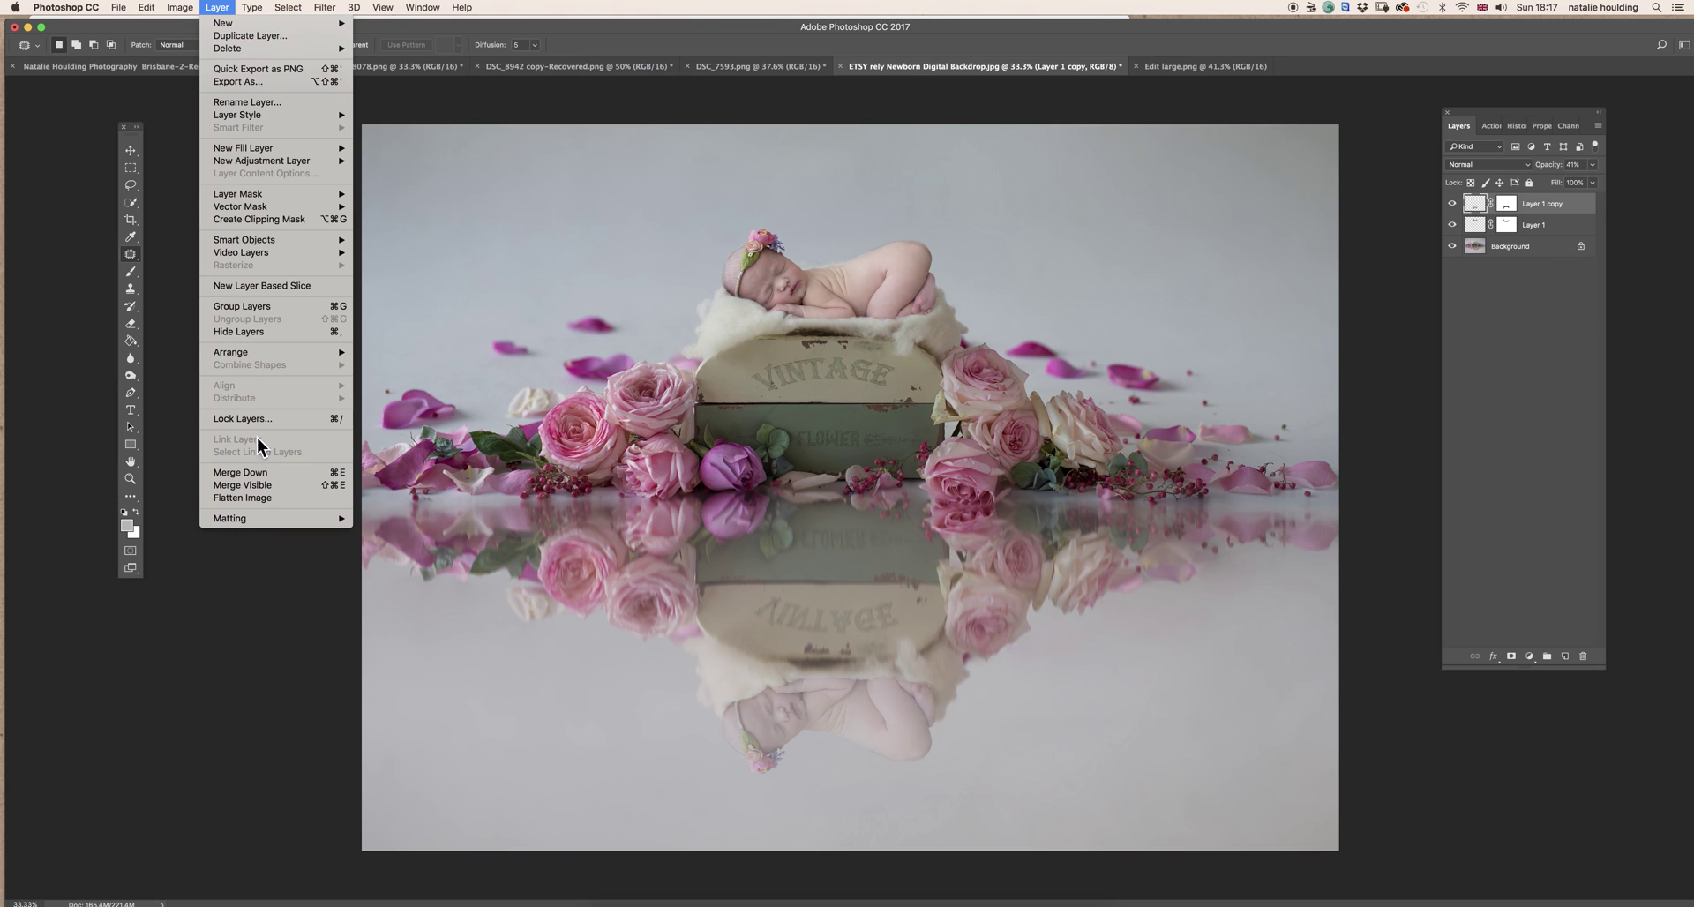
click(255, 494)
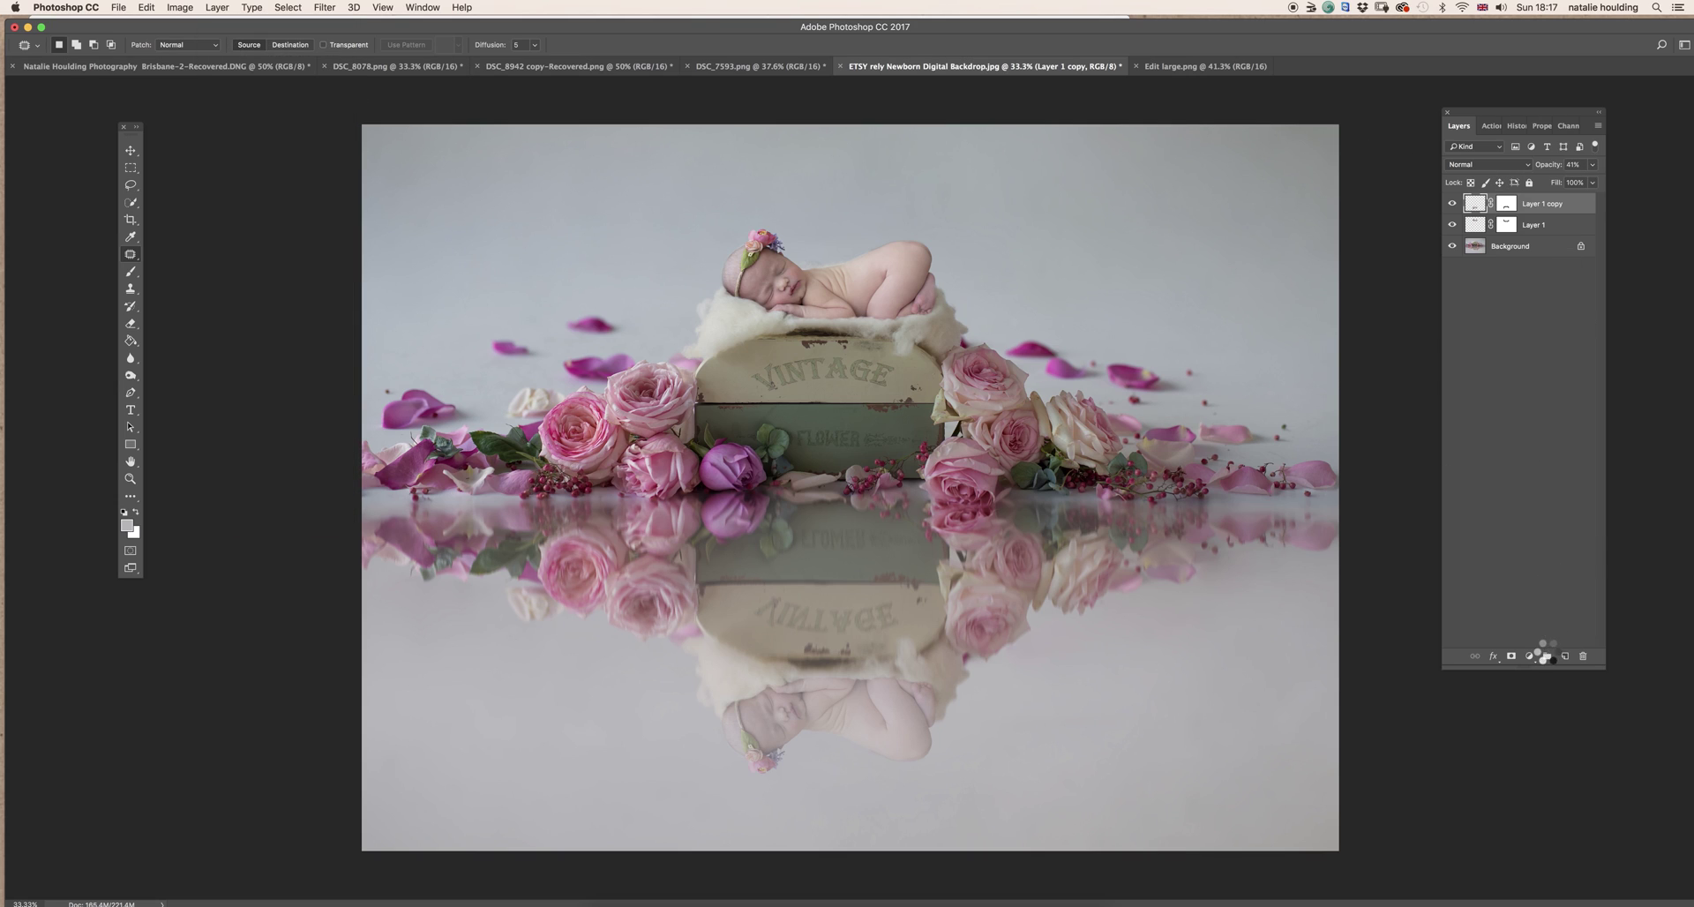
click(1511, 656)
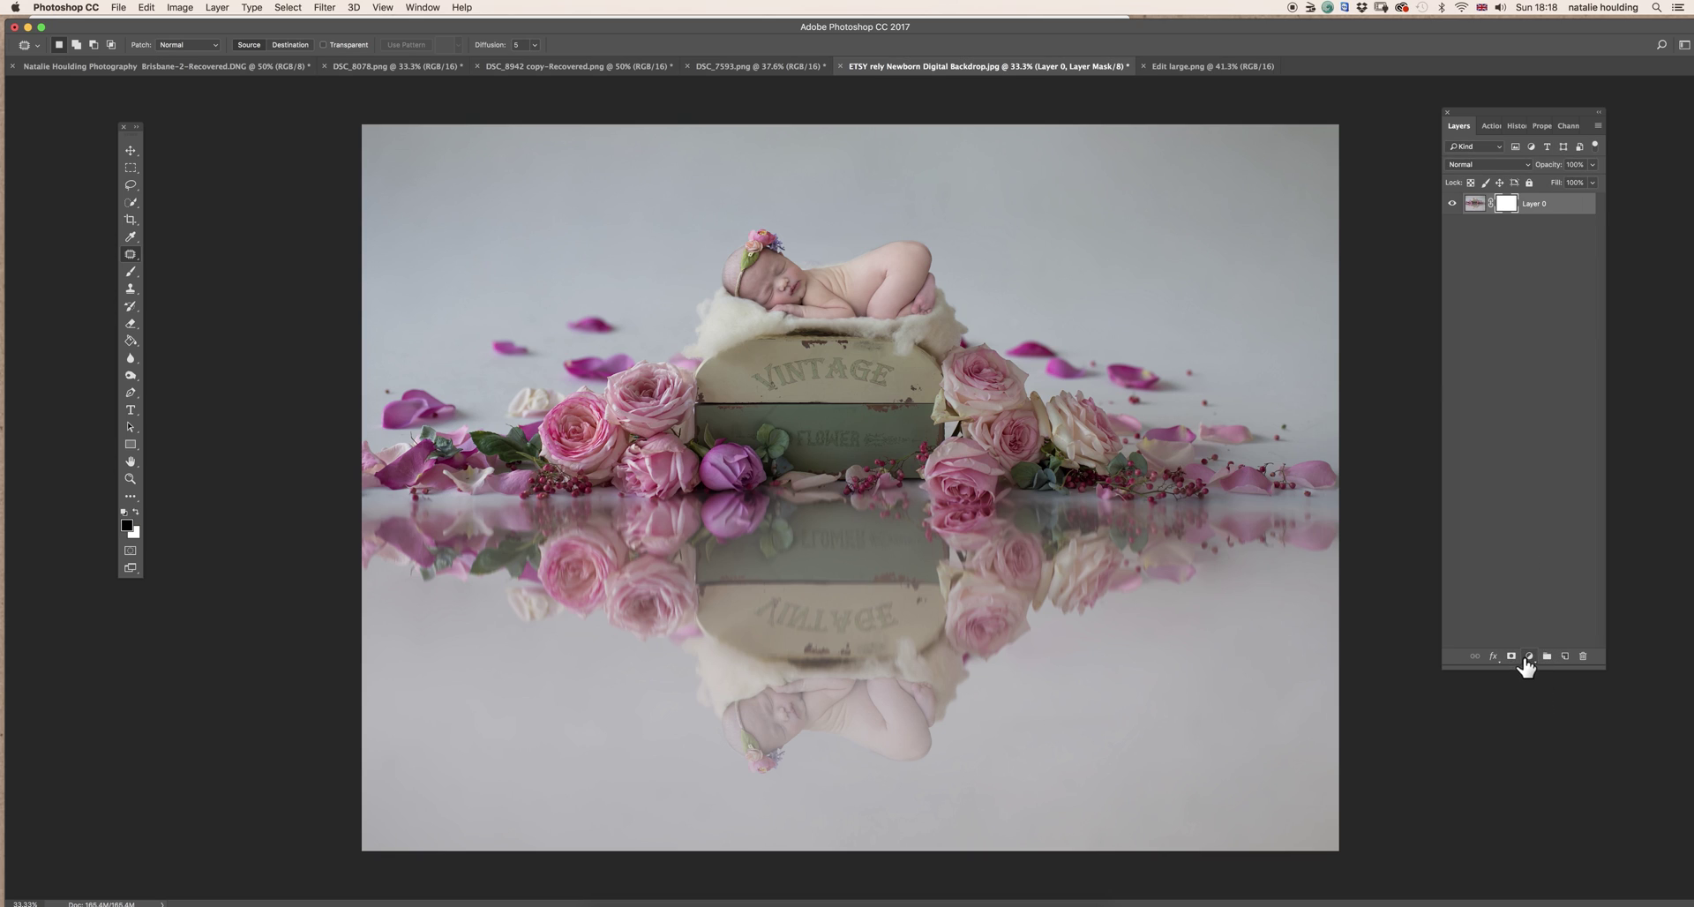
key(super+z)
- Add a Photo Filter adjustment layer using Warming Filter (85) at 25% density
click(1529, 656)
click(1557, 810)
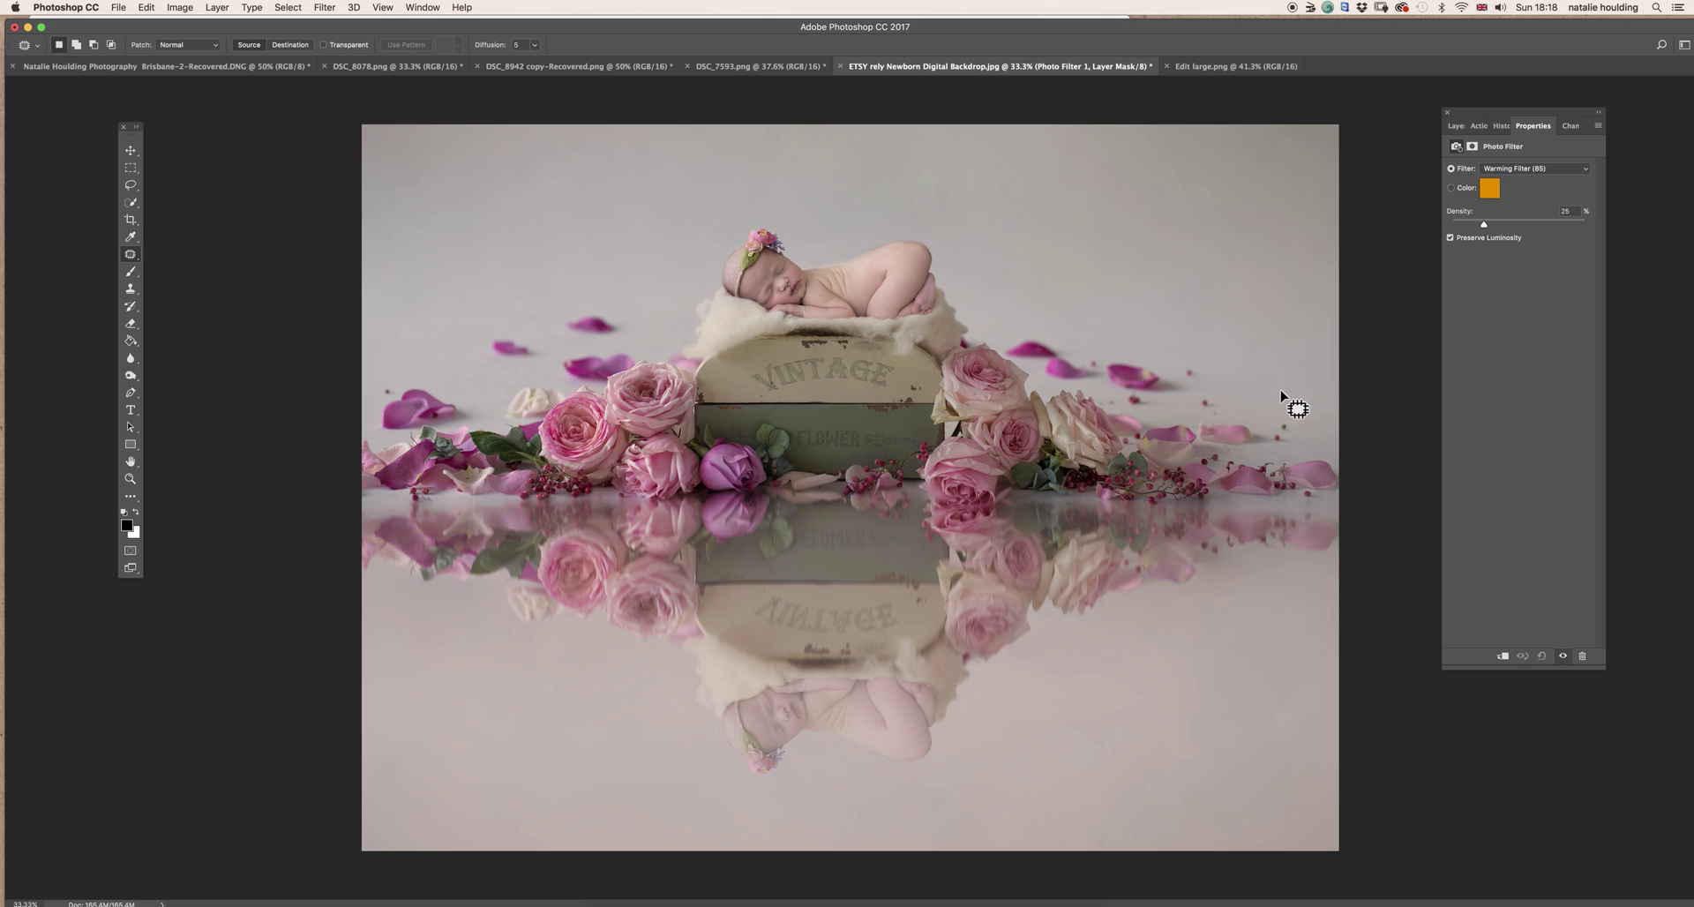
click(1456, 126)
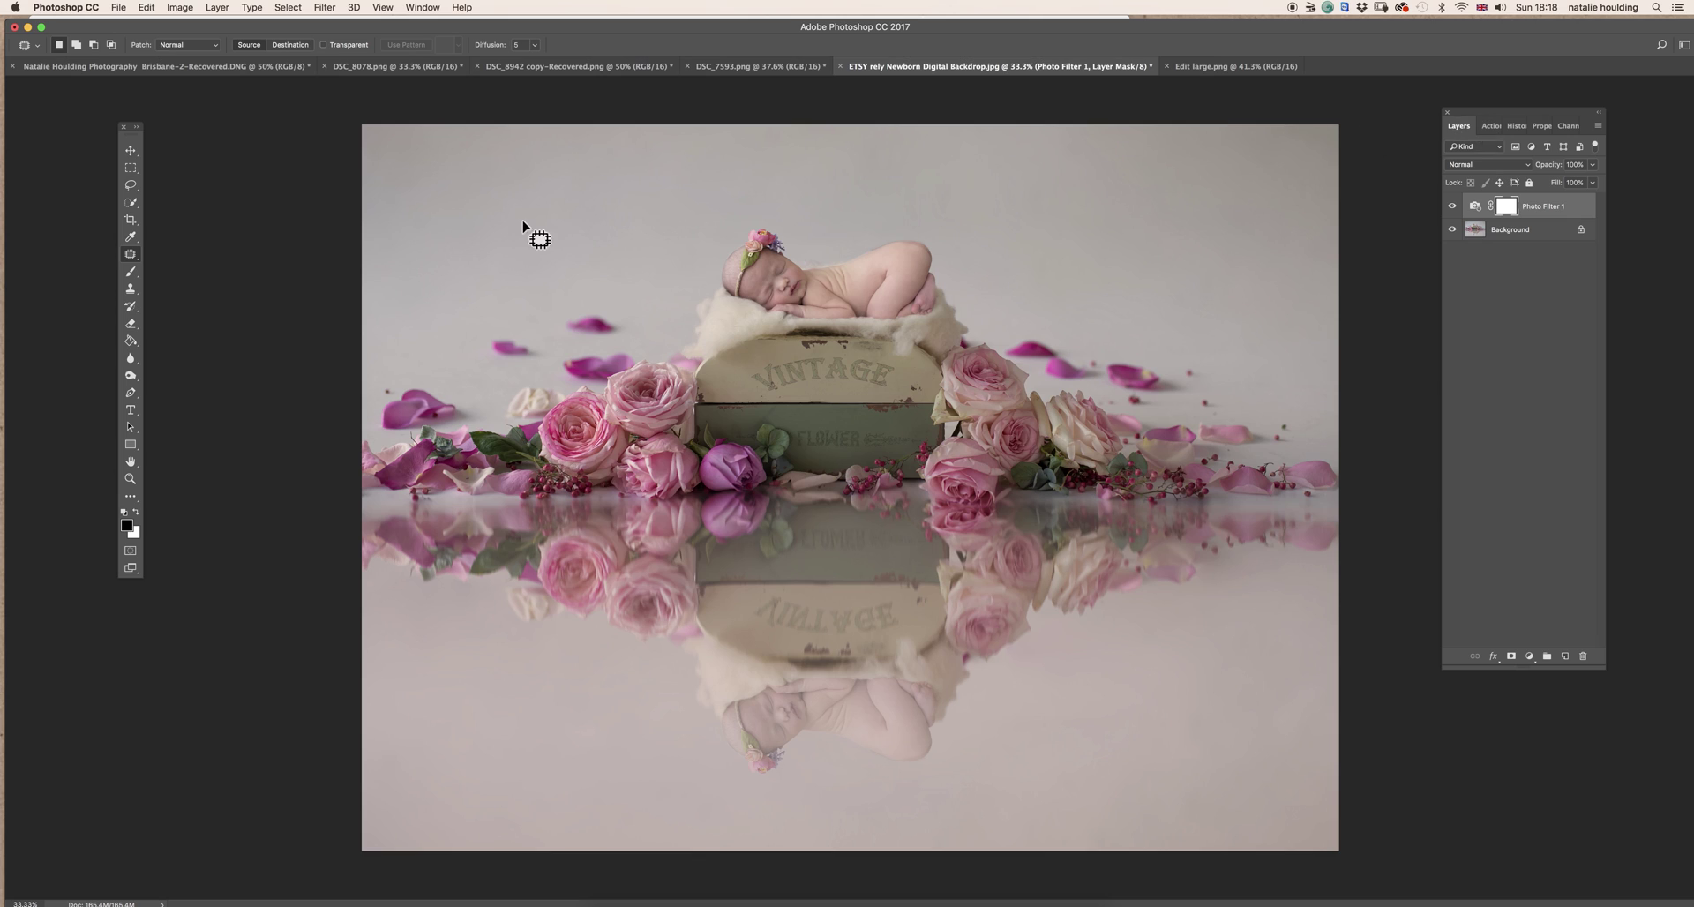
- Run the vintage toning action to add a Soft Light layer at 85%, then compare it on and off
click(1490, 128)
click(1503, 375)
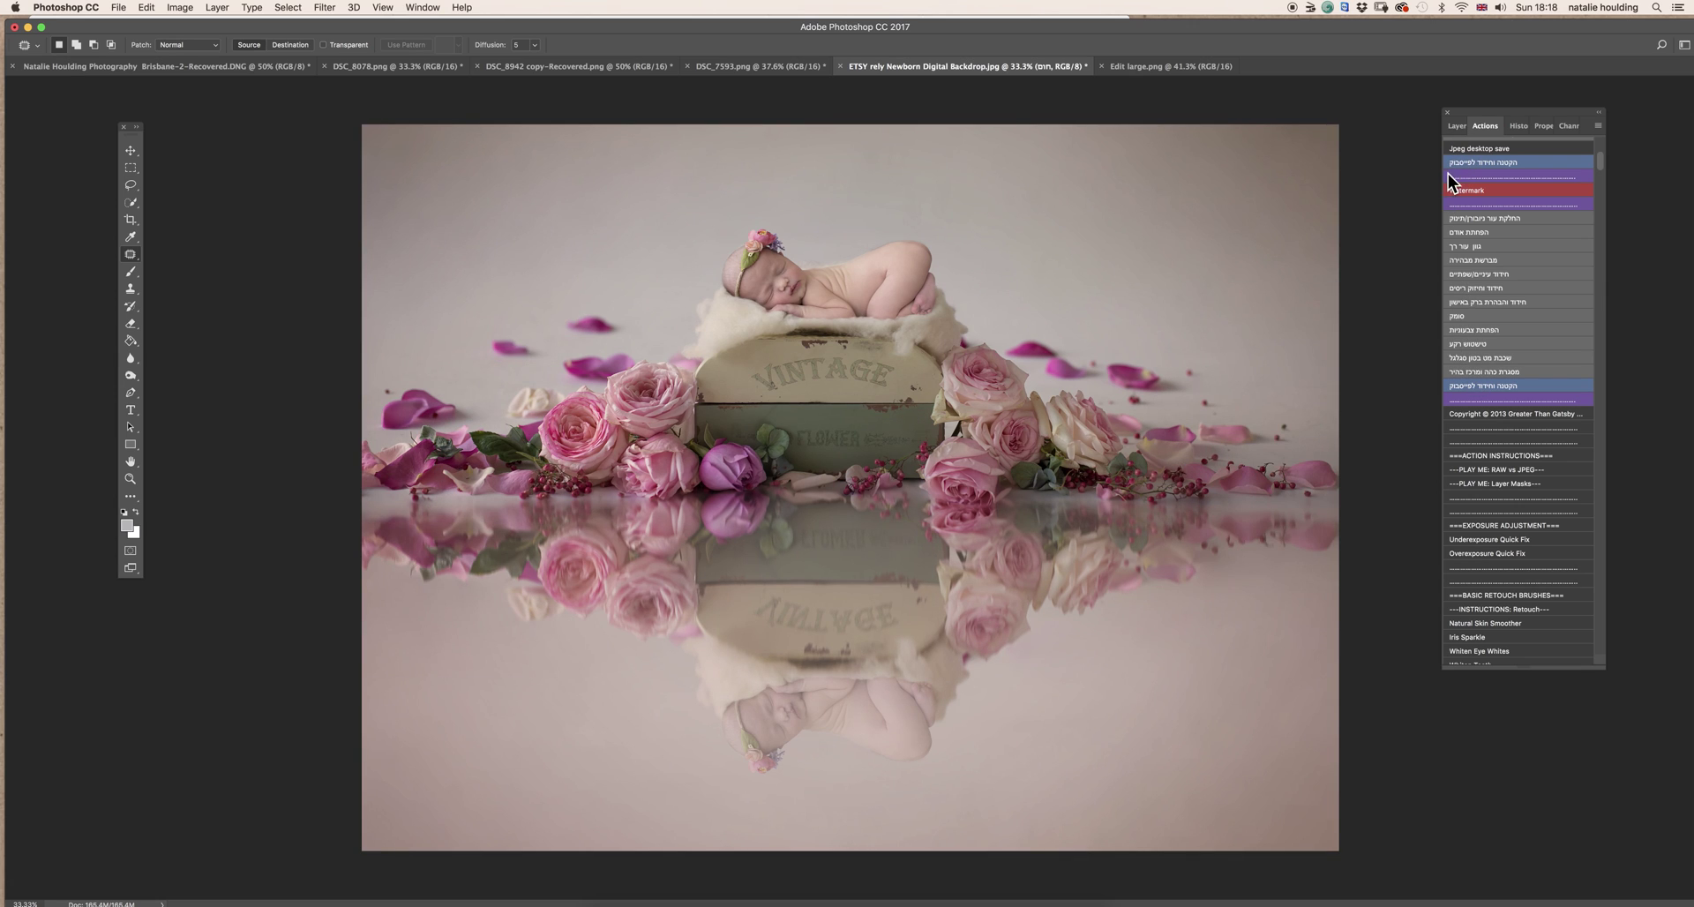
click(1457, 126)
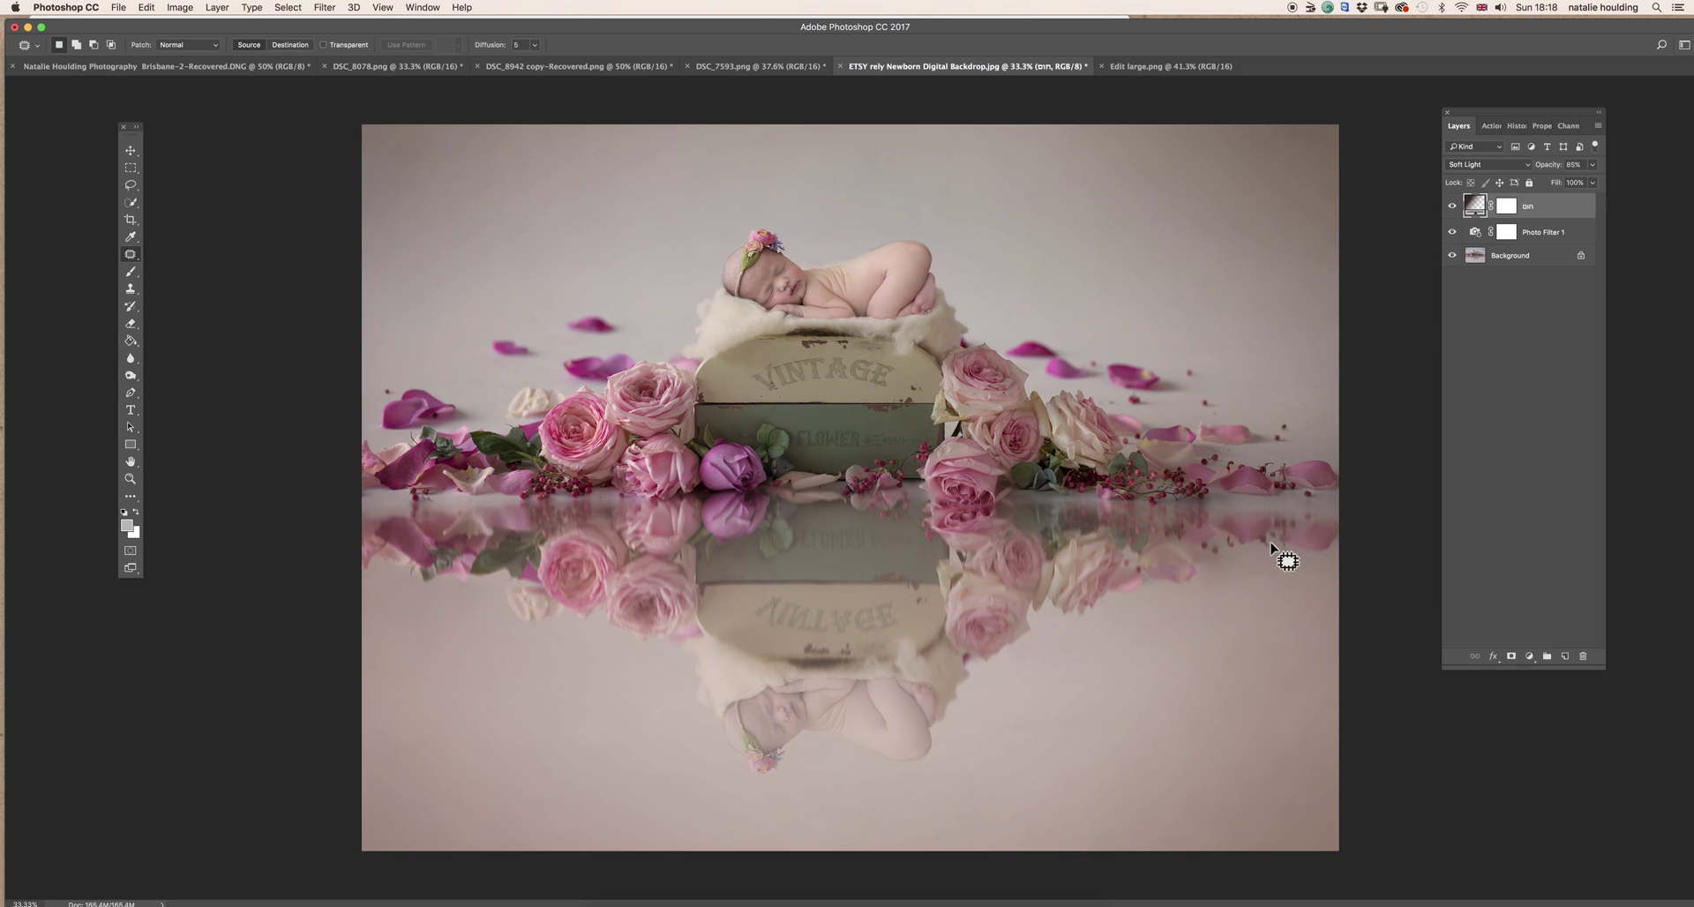
click(1452, 208)
click(1452, 207)
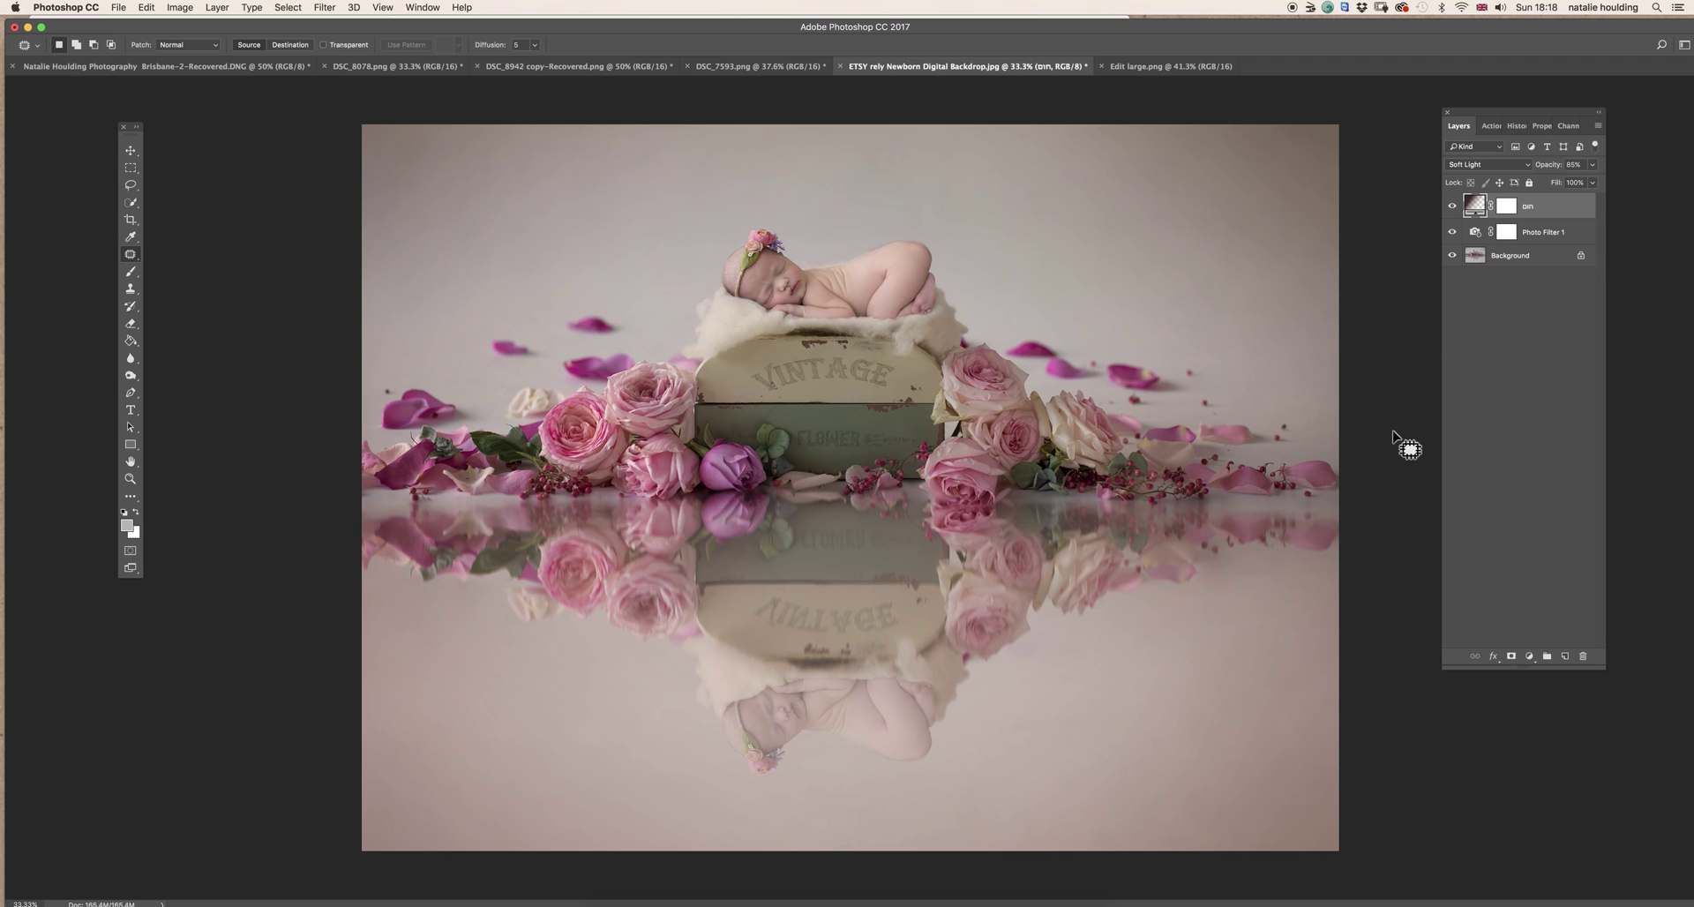